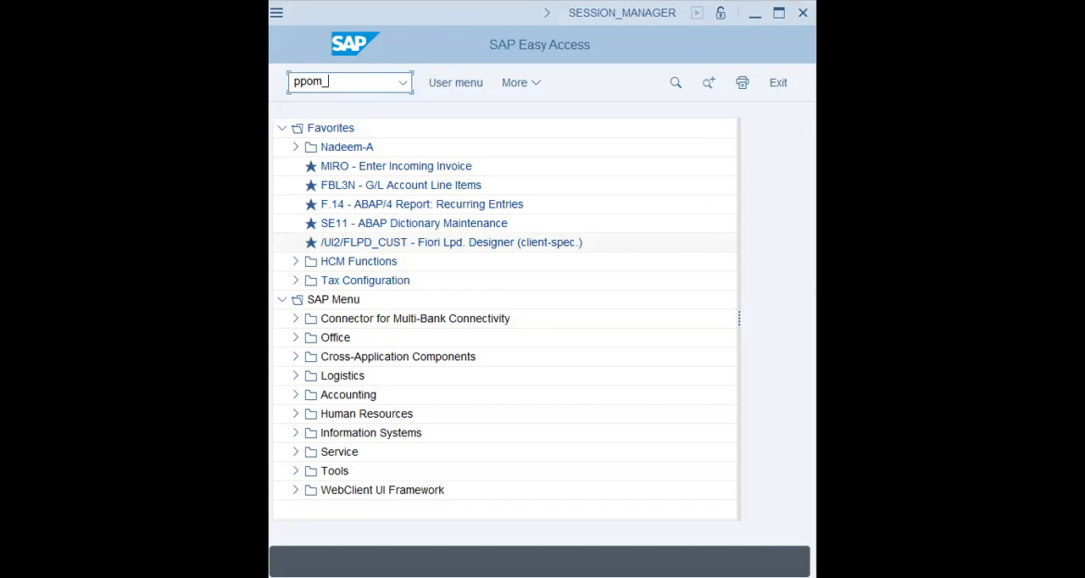
Start transaction PPOM_OLD, maximize the window and open the plan version selection from the settings.
{"action": "key", "text": "Return"}
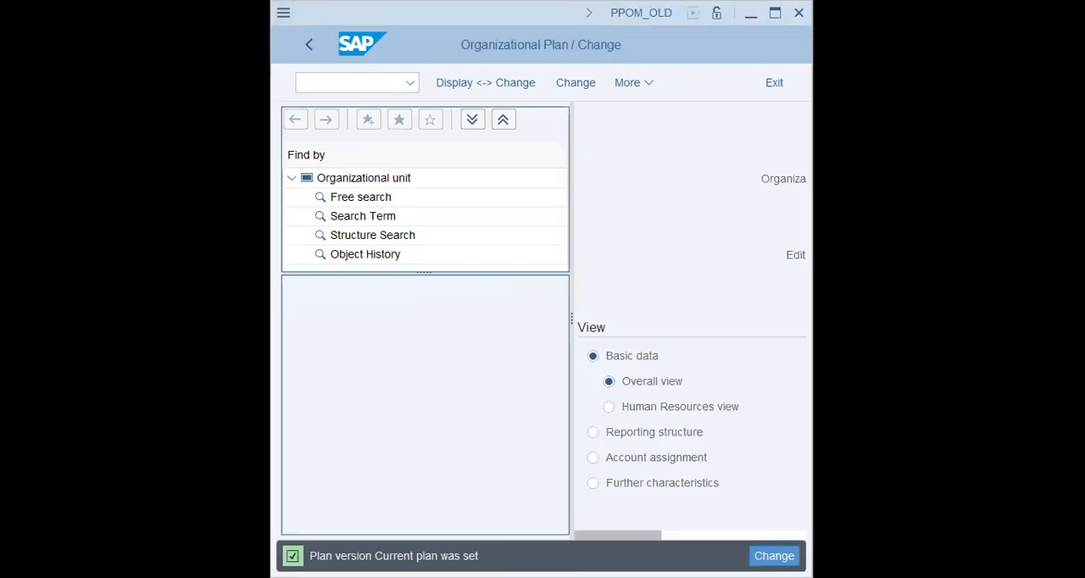
{"action": "left_click", "coordinate": [775, 13]}
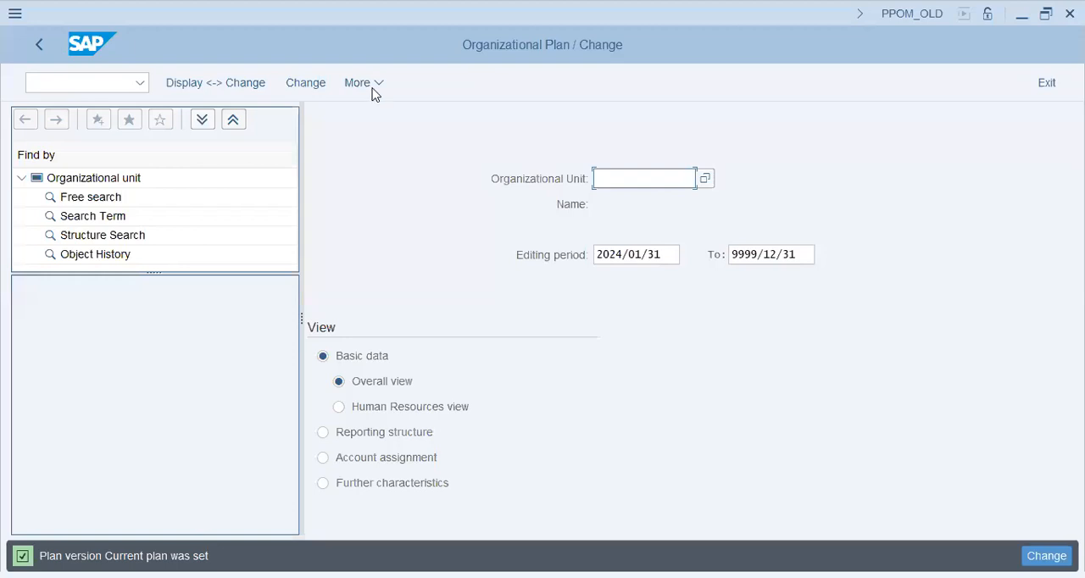
{"action": "left_click", "coordinate": [365, 83]}
{"action": "mouse_move", "coordinate": [422, 214]}
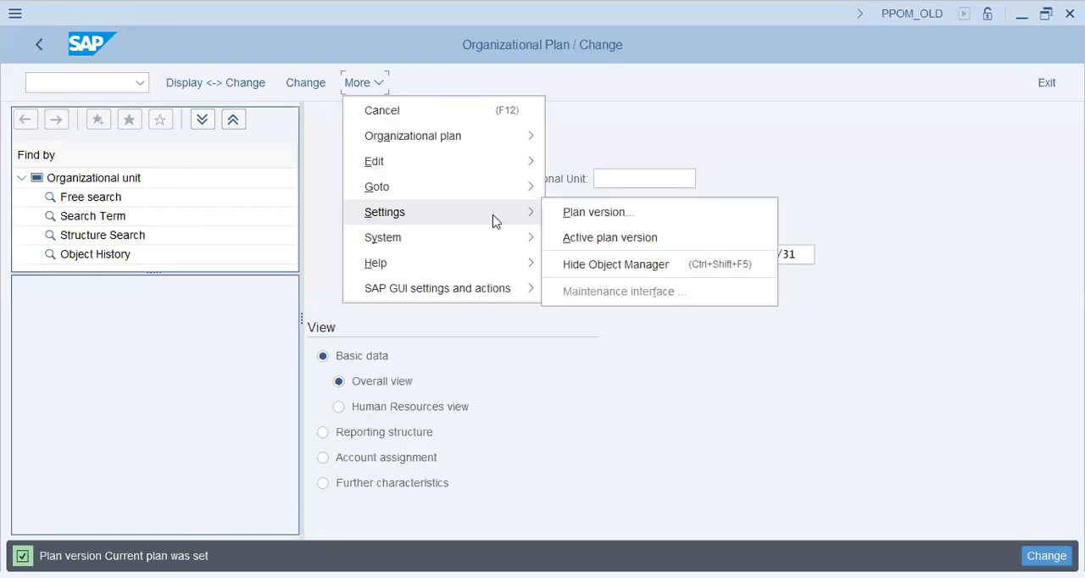
{"action": "left_click", "coordinate": [694, 214]}
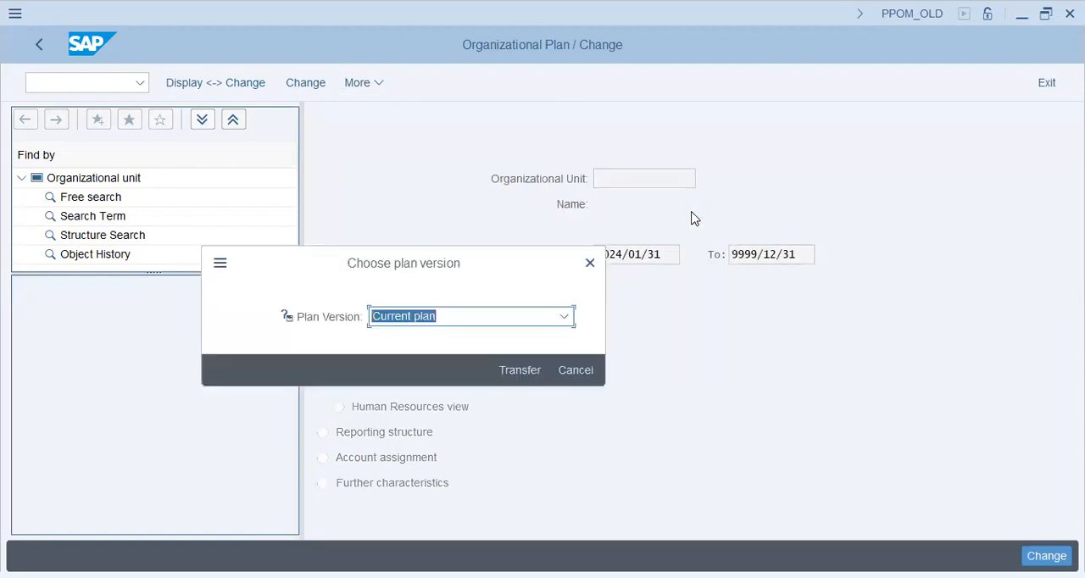
Review the plan versions offered in the plan version selection and cancel the dialog without choosing another.
{"action": "left_click", "coordinate": [477, 317]}
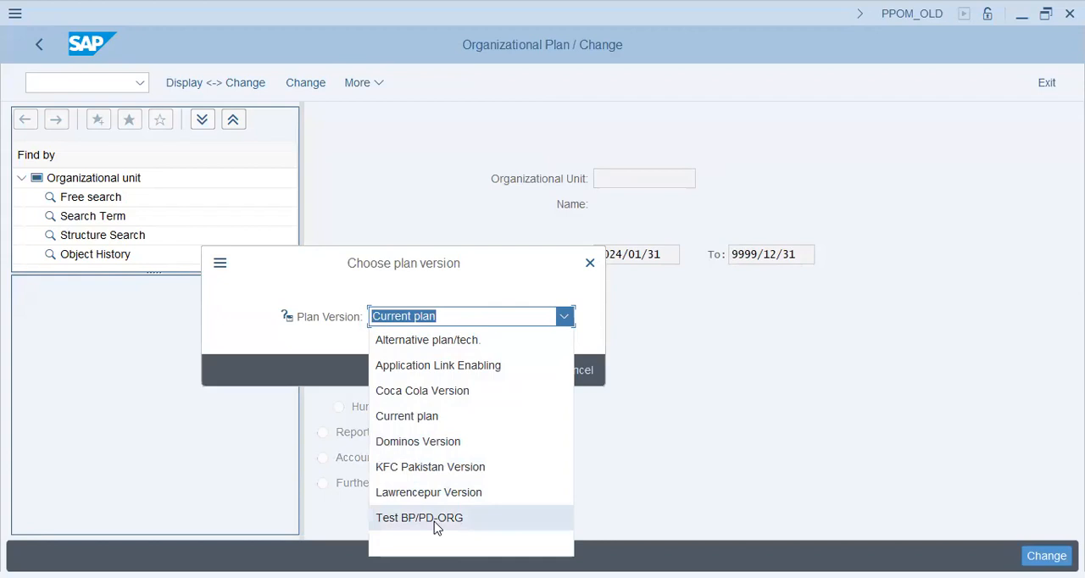
{"action": "left_click", "coordinate": [477, 272]}
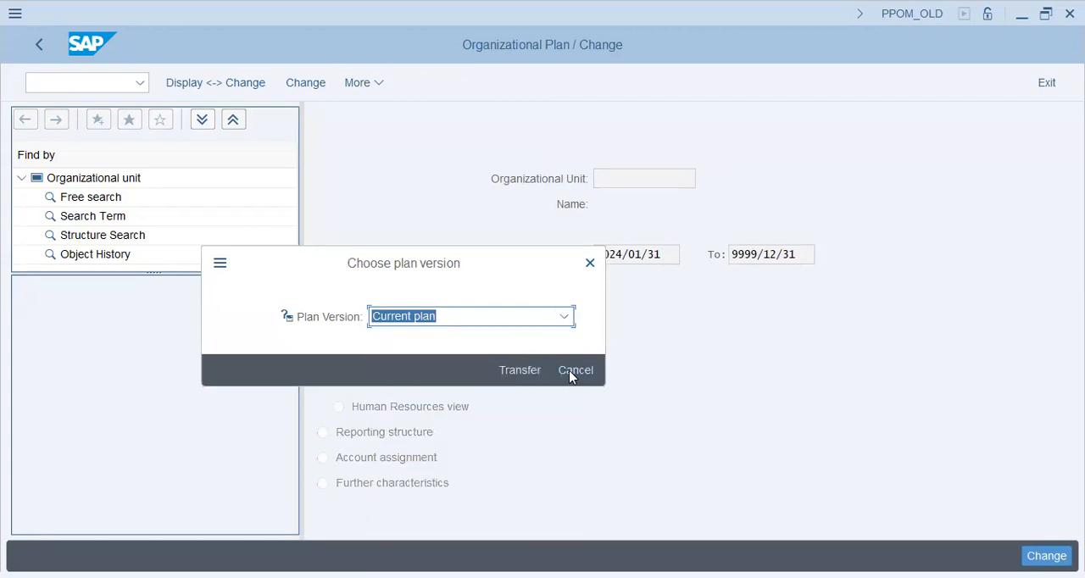
{"action": "left_click", "coordinate": [498, 319]}
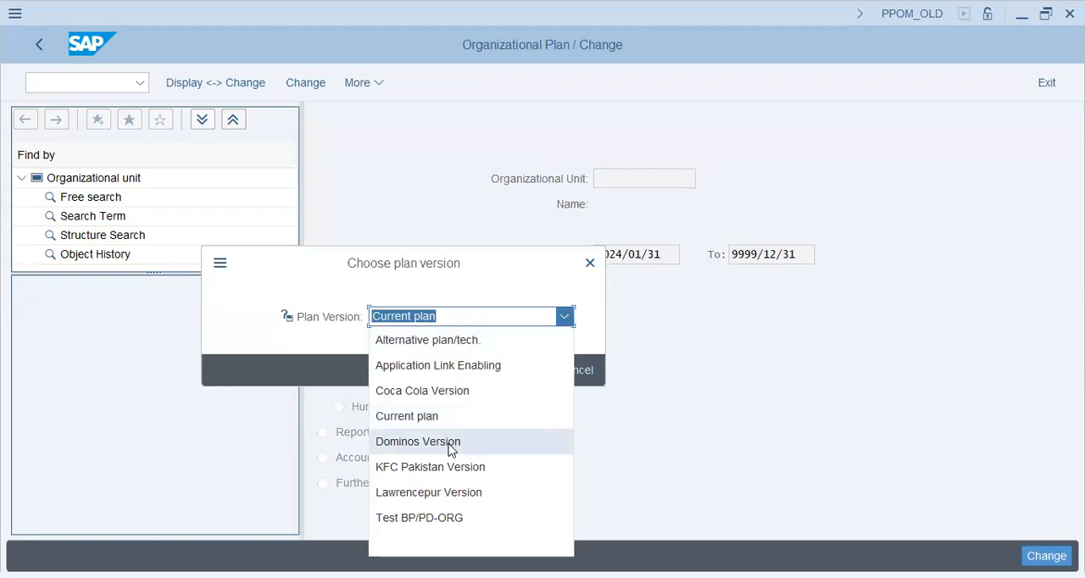
{"action": "left_click", "coordinate": [552, 269]}
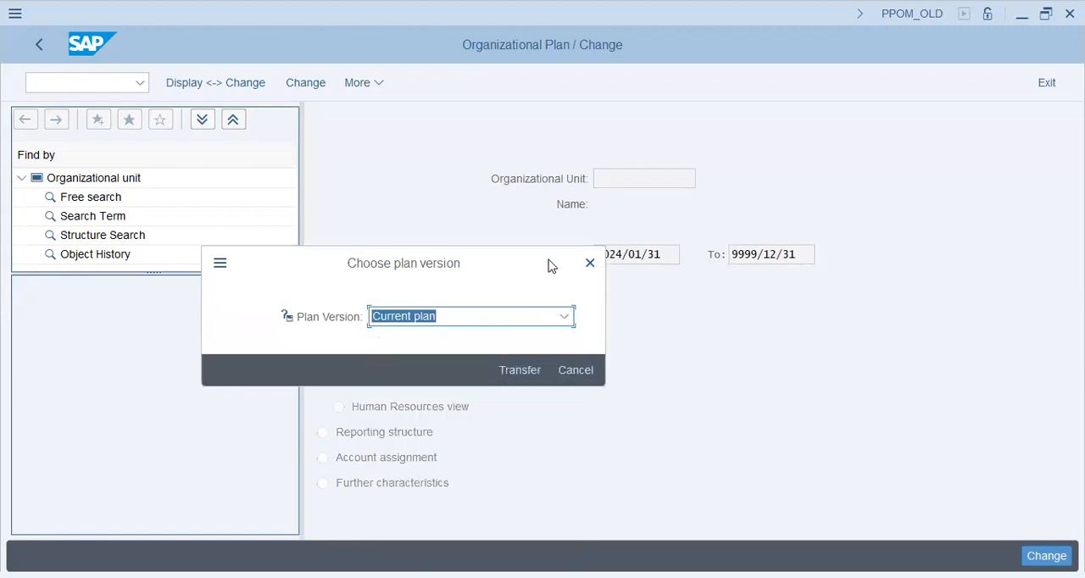
{"action": "left_click", "coordinate": [577, 371]}
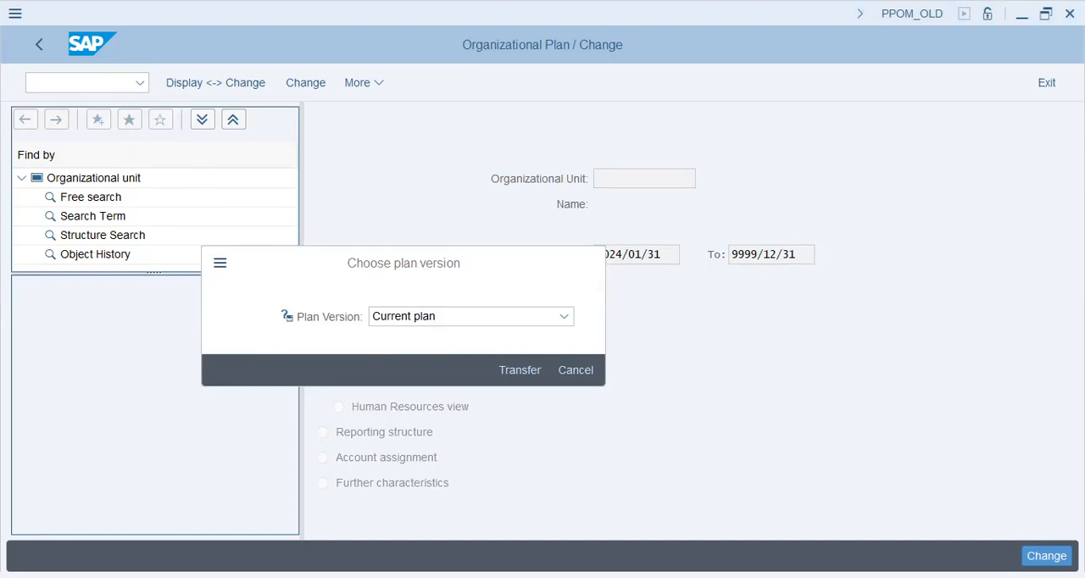
{"action": "key", "text": "Return"}
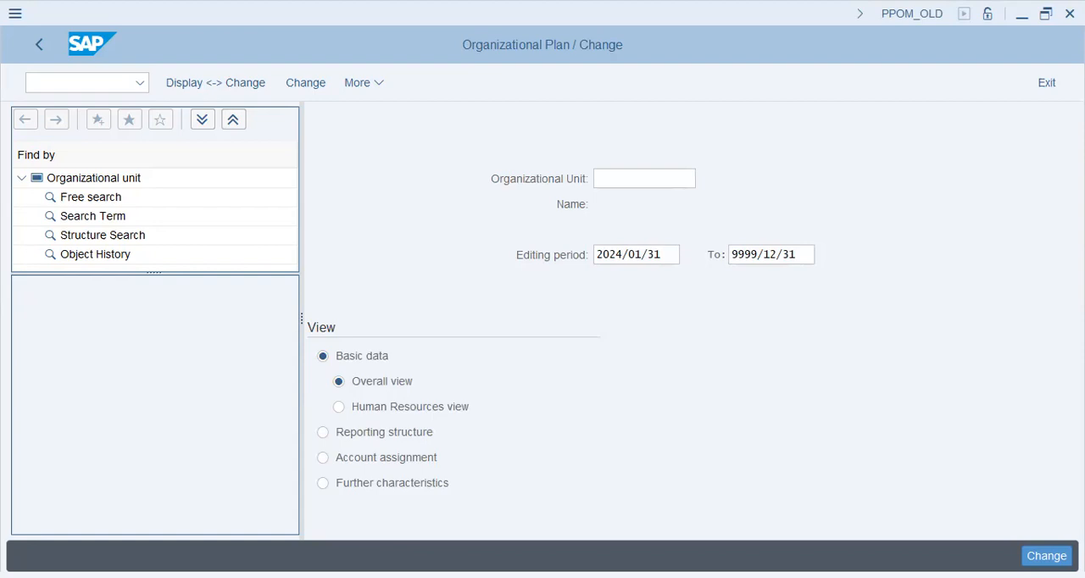
Switch to transaction OOPV to maintain the list of plan versions.
{"action": "left_click", "coordinate": [109, 89]}
{"action": "type", "text": "/n"}
{"action": "type", "text": "ppome"}
{"action": "key", "text": "Return"}
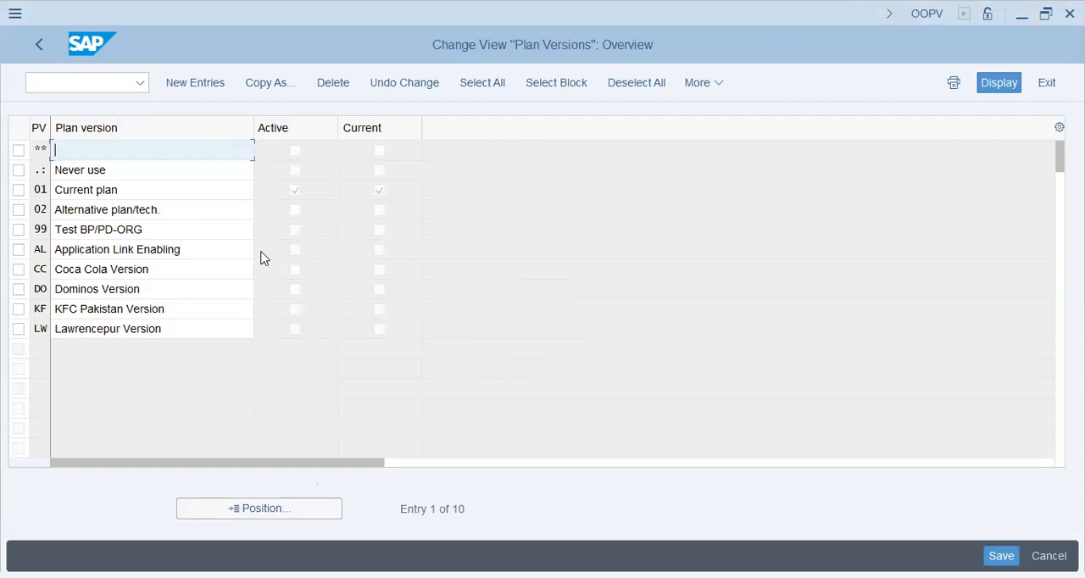
Examine the defined plan versions one by one, including the Alternative, Coca Cola, Dominos, KFC Pakistan and Lawrencepur entries.
{"action": "left_click", "coordinate": [198, 211]}
{"action": "left_click", "coordinate": [204, 250]}
{"action": "left_click", "coordinate": [205, 269]}
{"action": "left_click", "coordinate": [200, 292]}
{"action": "left_click", "coordinate": [200, 311]}
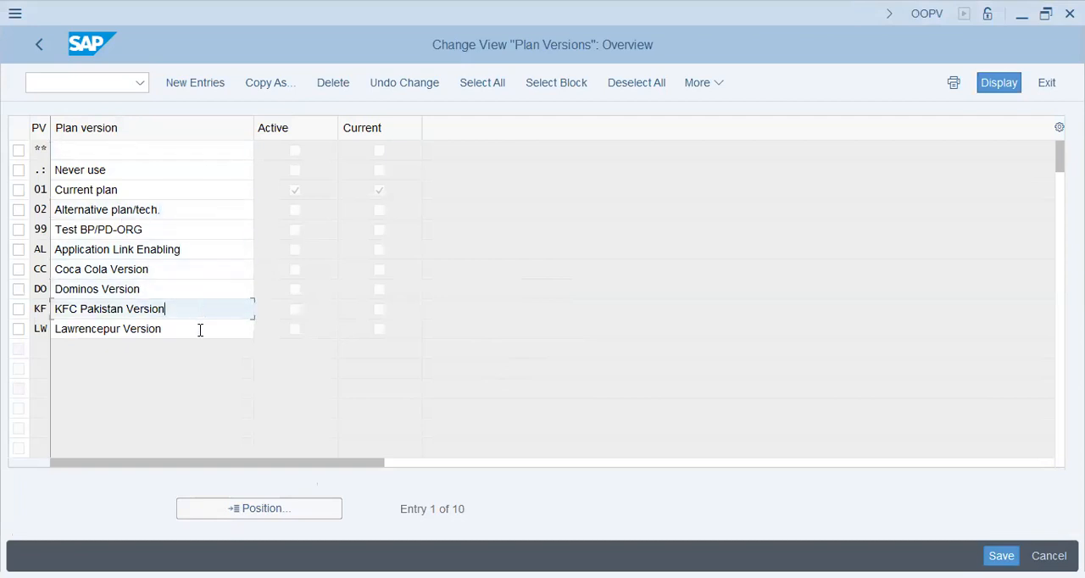
{"action": "left_click", "coordinate": [200, 330]}
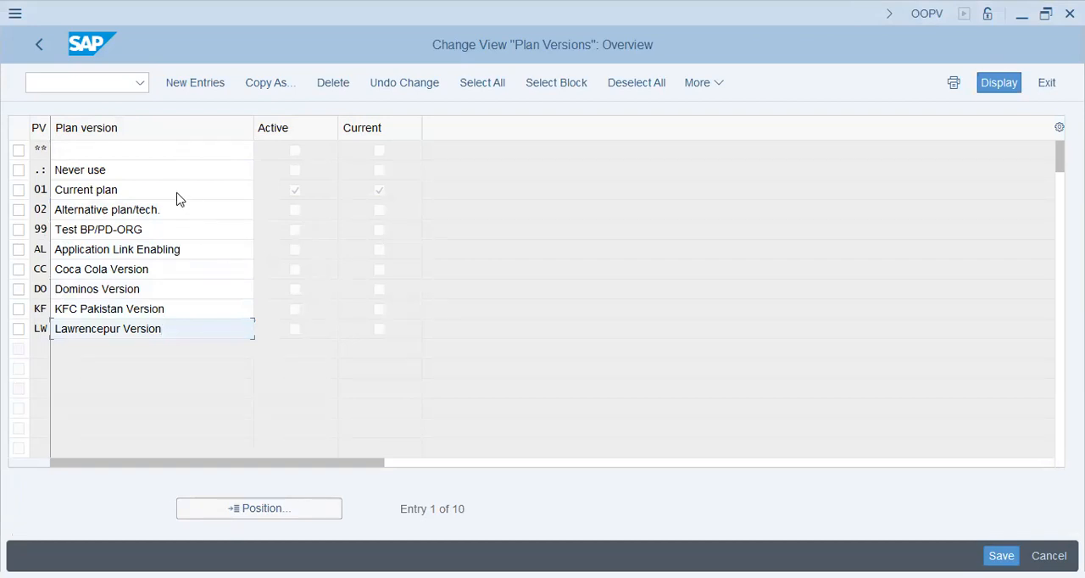
{"action": "left_click", "coordinate": [178, 193]}
{"action": "left_click_drag", "start_coordinate": [181, 224], "coordinate": [7, 227]}
{"action": "left_click", "coordinate": [200, 251]}
{"action": "left_click_drag", "start_coordinate": [177, 271], "coordinate": [8, 270]}
{"action": "left_click", "coordinate": [163, 294]}
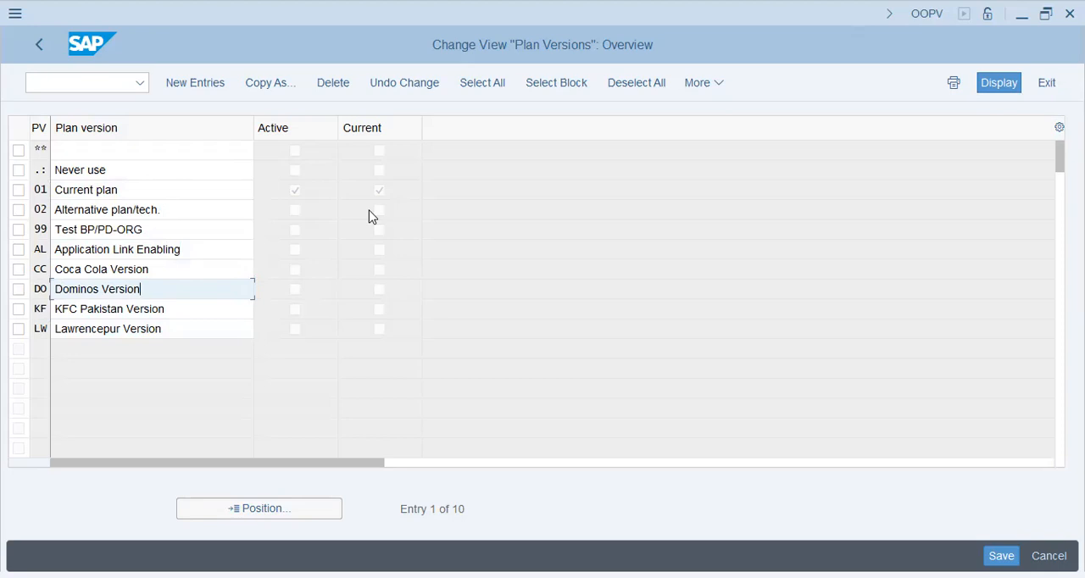
Examine the Current plan entry 01 together with its Active and Current indicators.
{"action": "left_click", "coordinate": [156, 188]}
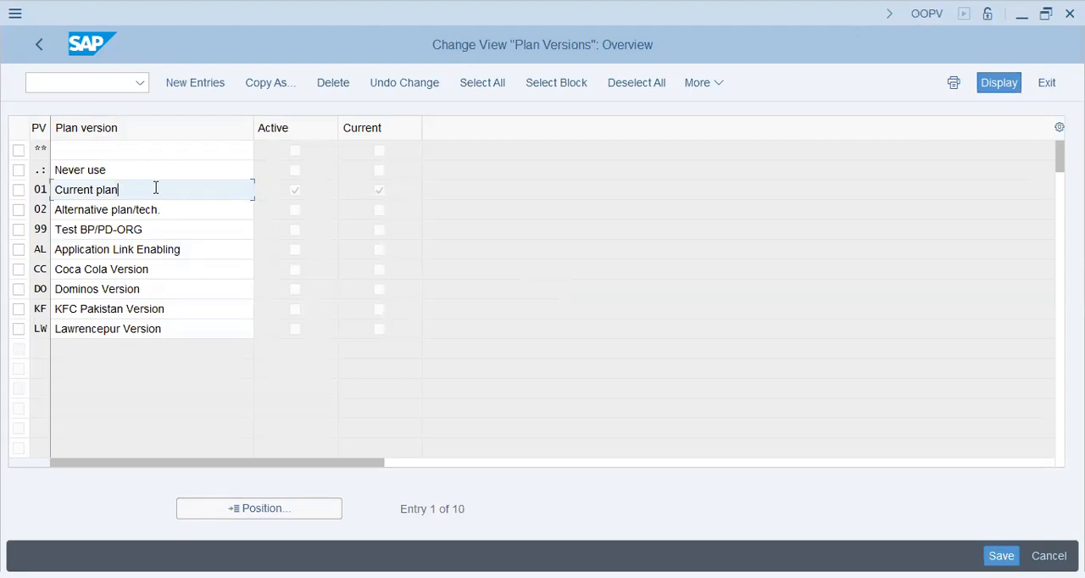
{"action": "left_click", "coordinate": [93, 87]}
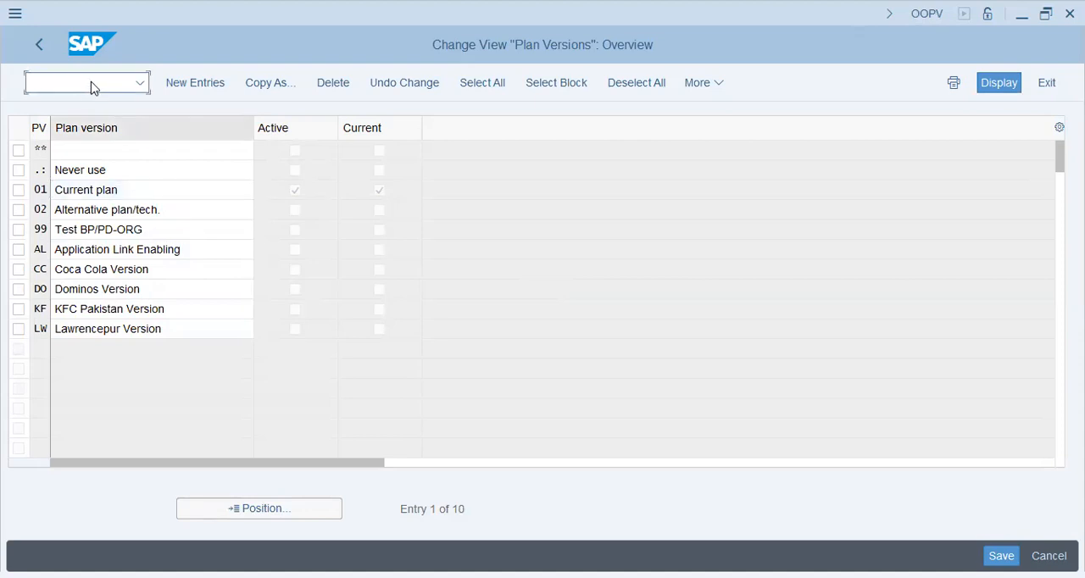
{"action": "left_click", "coordinate": [397, 77]}
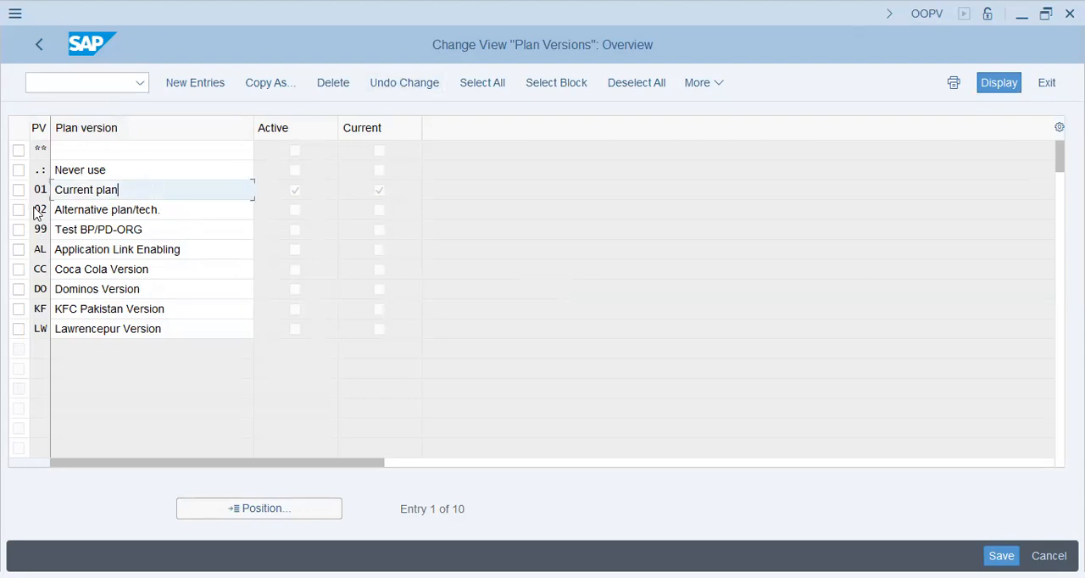
{"action": "left_click_drag", "start_coordinate": [160, 184], "coordinate": [18, 181]}
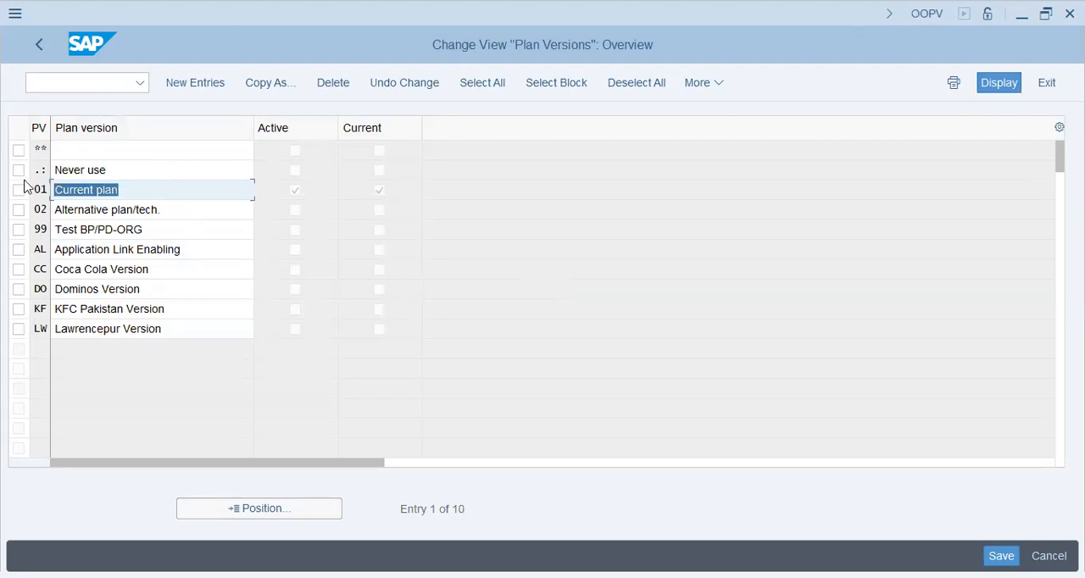
{"action": "left_click", "coordinate": [169, 178]}
{"action": "left_click", "coordinate": [167, 190]}
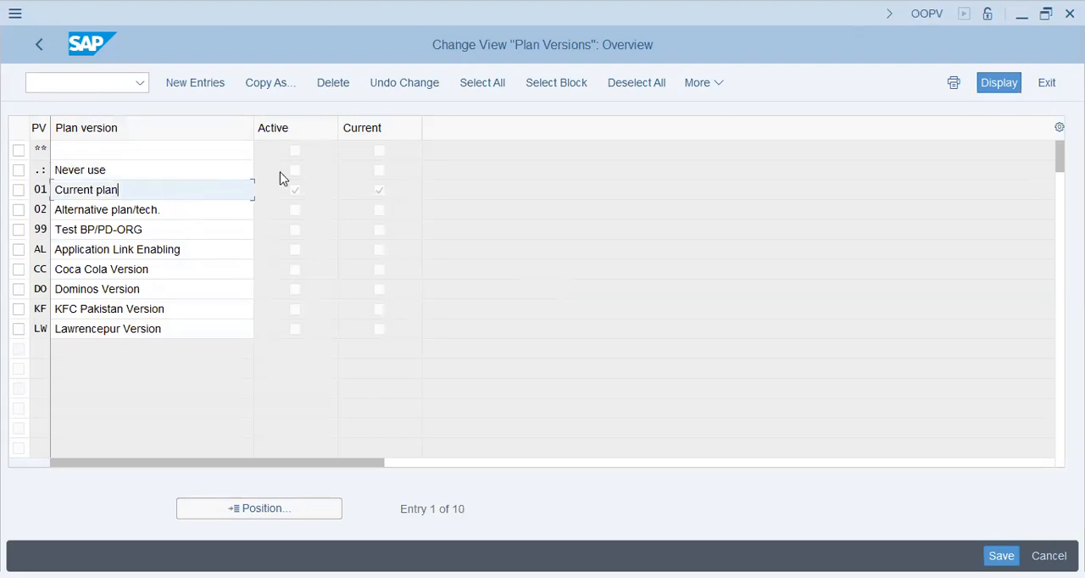
{"action": "left_click", "coordinate": [294, 191]}
{"action": "left_click", "coordinate": [370, 197]}
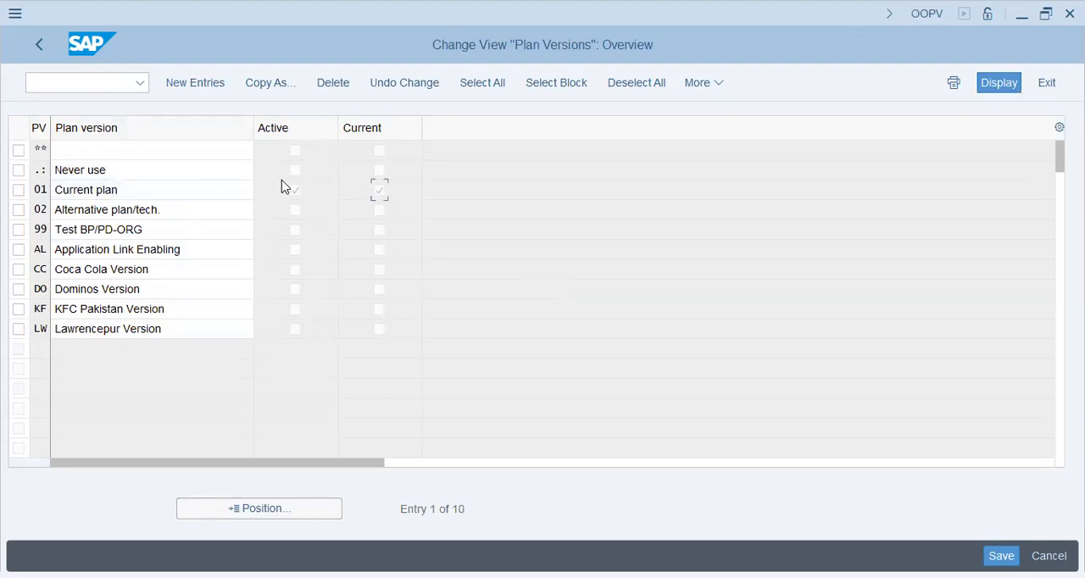
{"action": "left_click_drag", "start_coordinate": [191, 192], "coordinate": [8, 181]}
{"action": "left_click", "coordinate": [145, 188]}
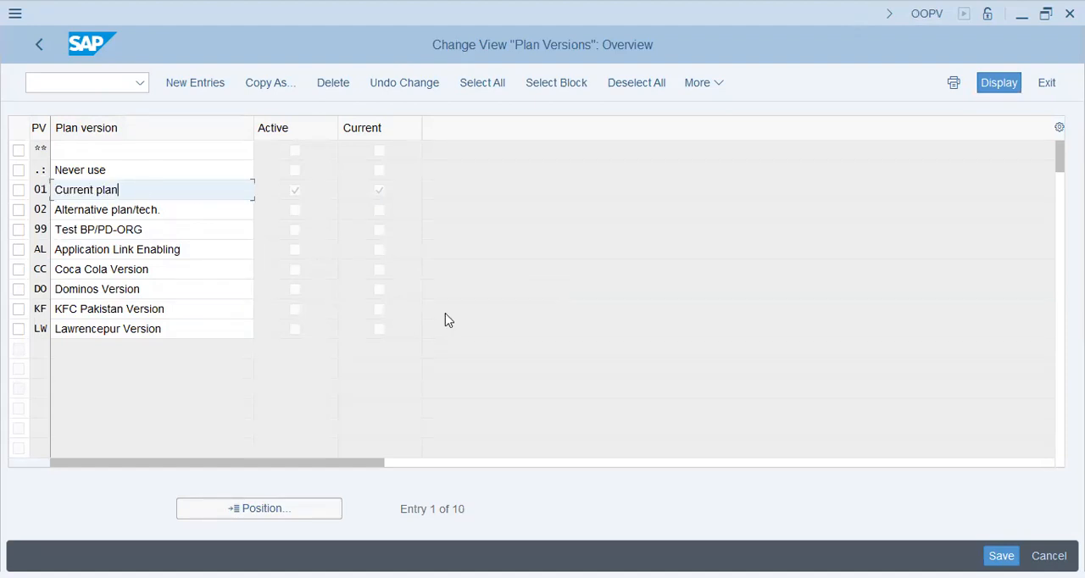
Switch to transaction OOAP to display the active plan version setting.
{"action": "left_click", "coordinate": [91, 78]}
{"action": "type", "text": "/nooap"}
{"action": "key", "text": "Return"}
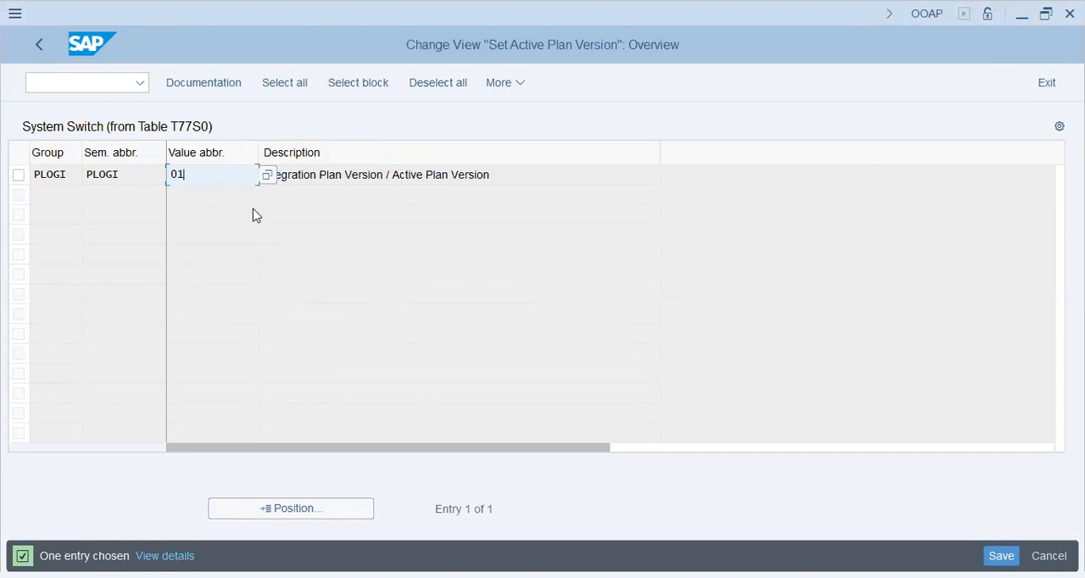
Examine the PLOGI switch's description and the plan versions offered for its value, and close the value list without choosing one.
{"action": "left_click", "coordinate": [326, 176]}
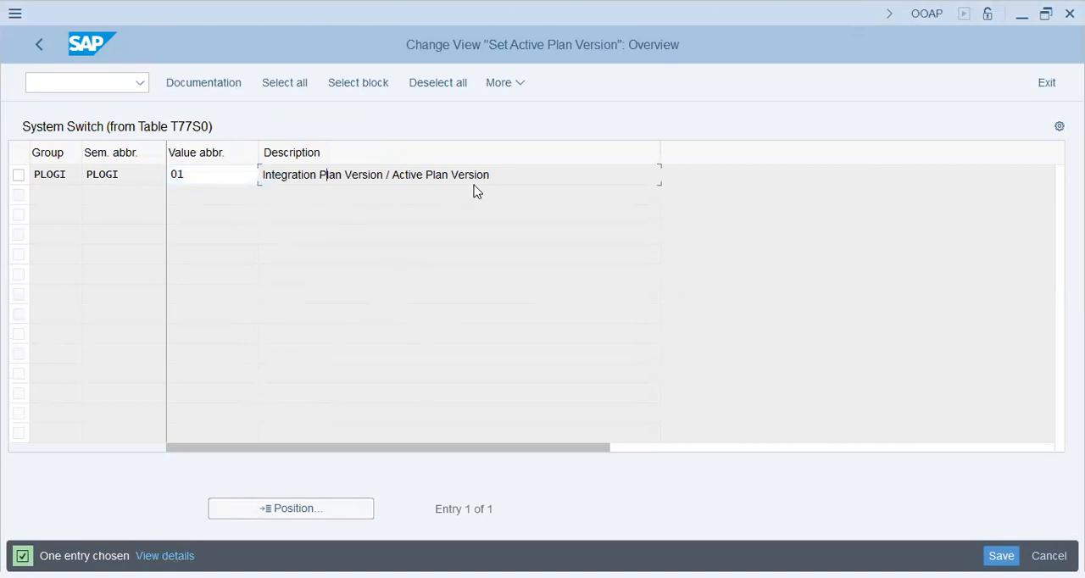
{"action": "left_click", "coordinate": [495, 179]}
{"action": "left_click_drag", "start_coordinate": [496, 179], "coordinate": [260, 174]}
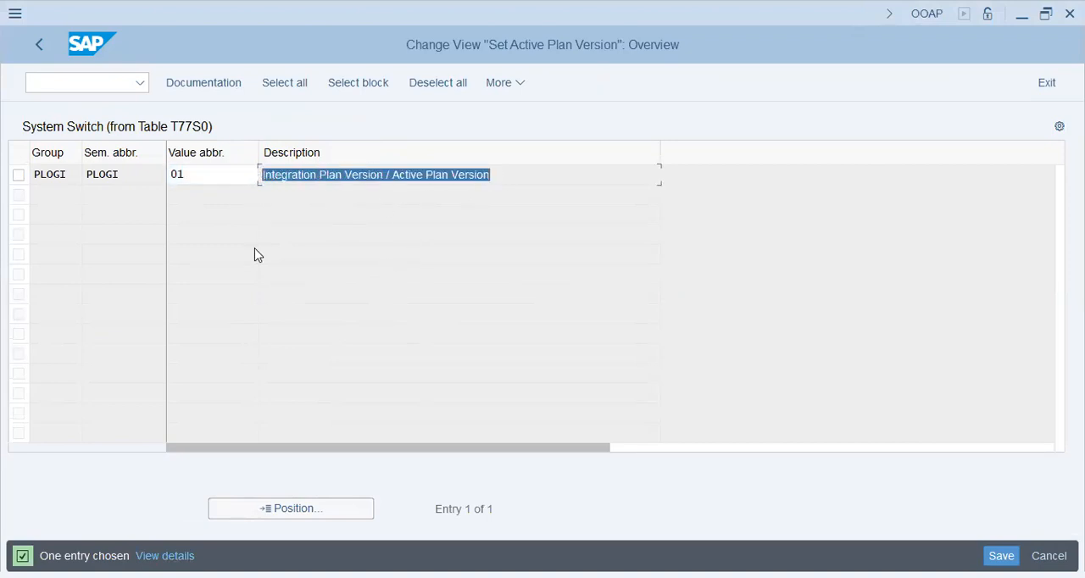
{"action": "left_click", "coordinate": [229, 174]}
{"action": "key", "text": "Return"}
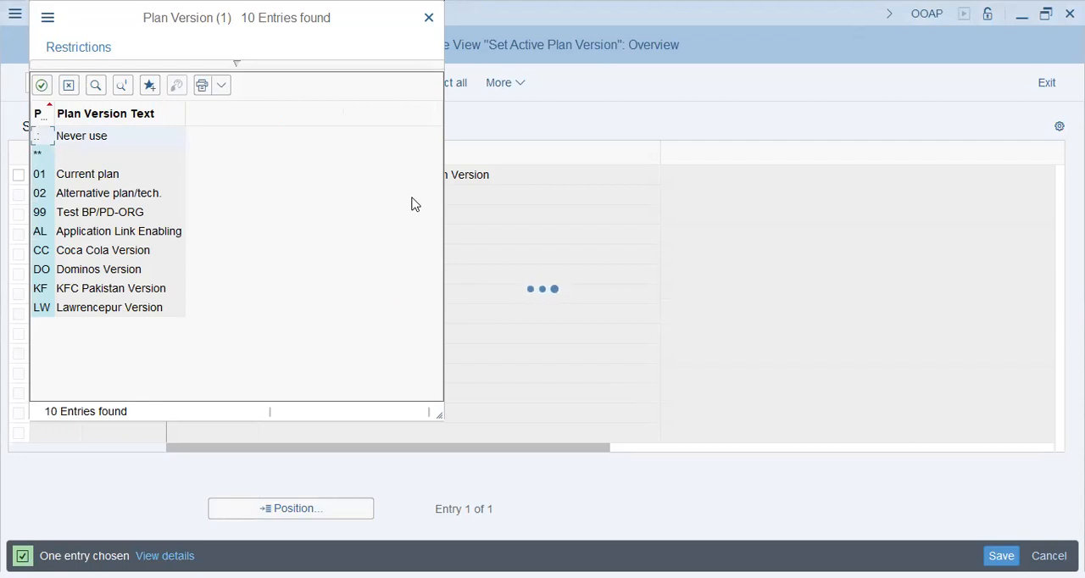
{"action": "left_click", "coordinate": [85, 251]}
{"action": "left_click", "coordinate": [106, 179]}
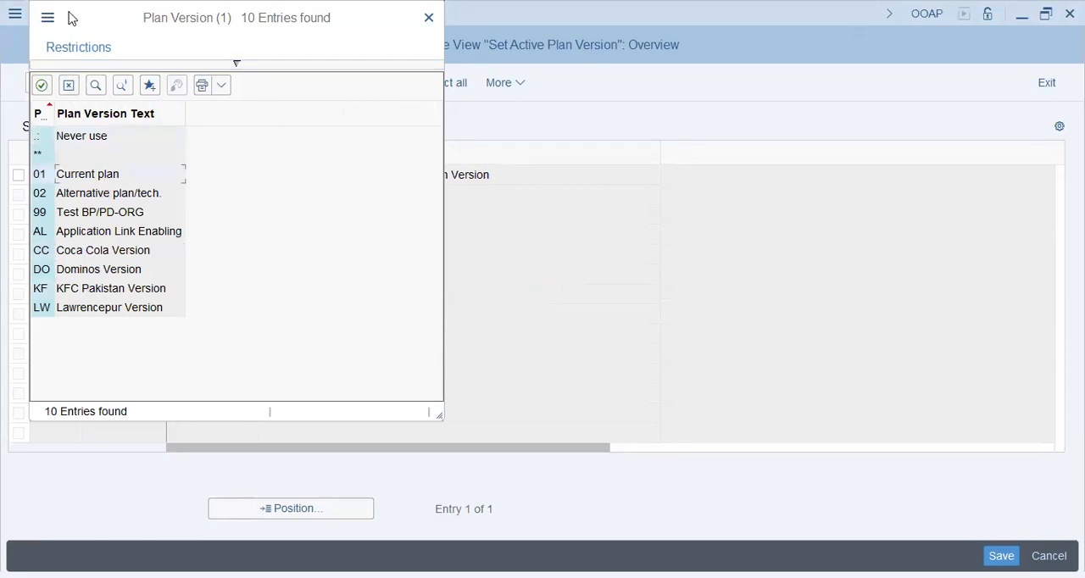
{"action": "left_click_drag", "start_coordinate": [70, 11], "coordinate": [578, 108]}
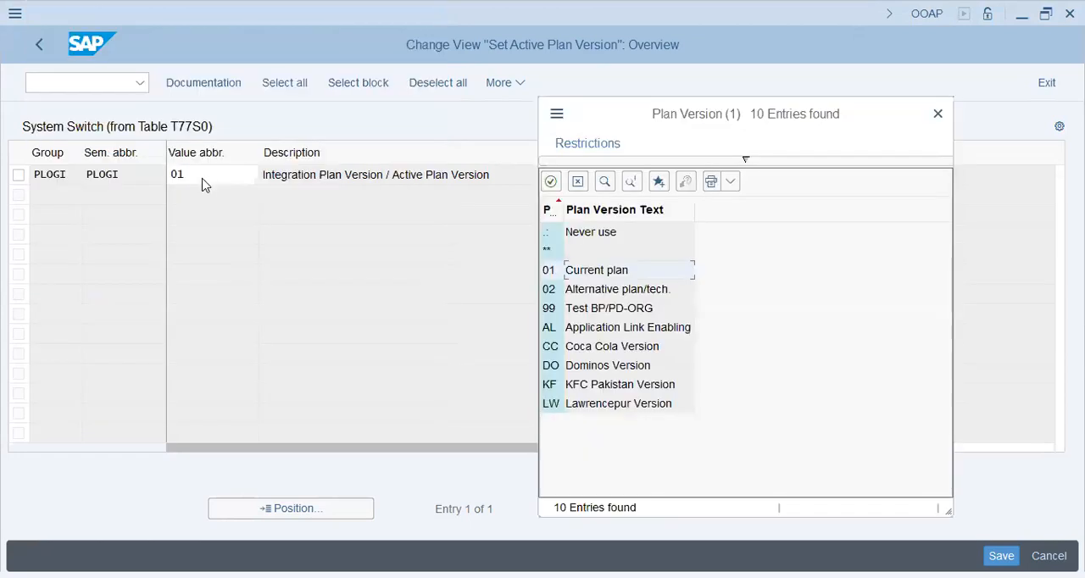
{"action": "left_click", "coordinate": [938, 115]}
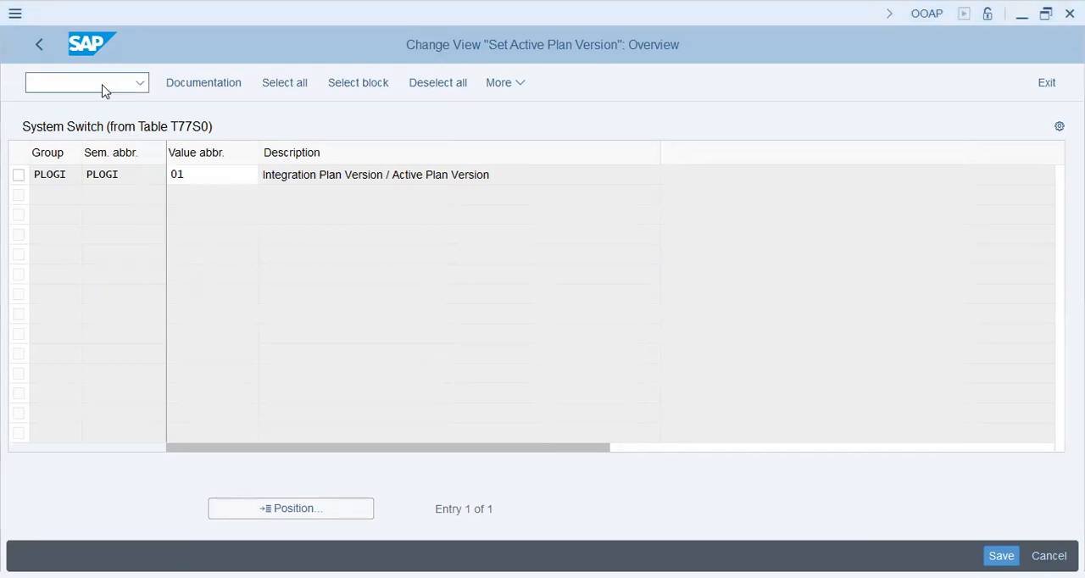
Switch to transaction PSO0 to display its plan version selection.
{"action": "left_click", "coordinate": [106, 79]}
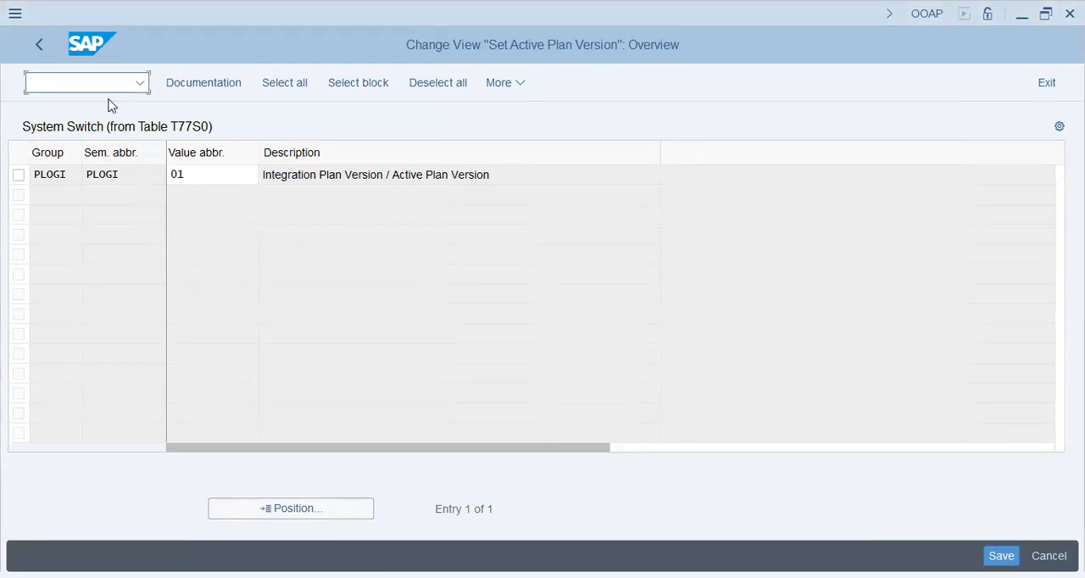
{"action": "key", "text": "alt+Tab"}
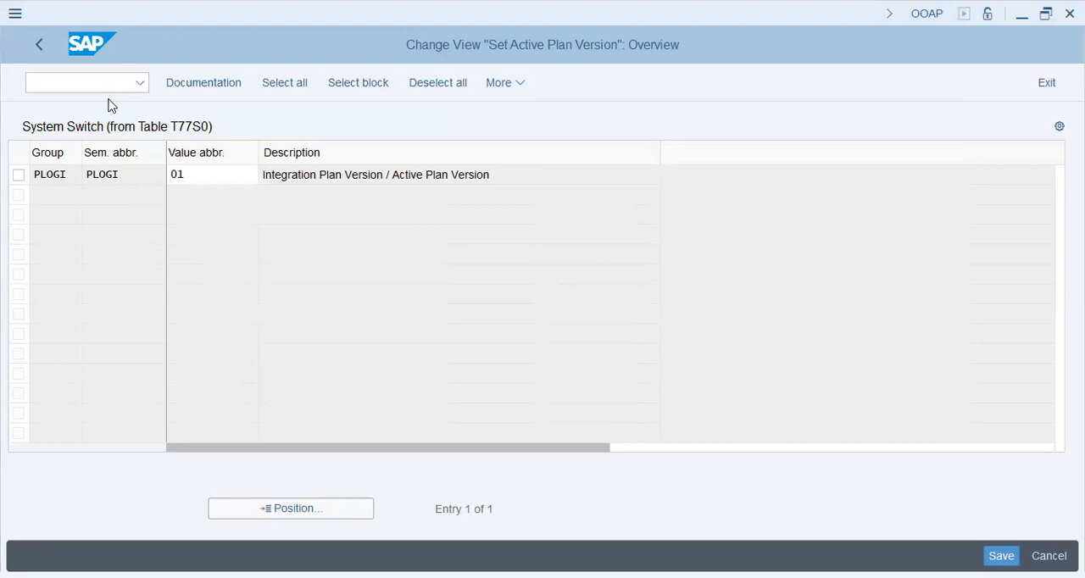
{"action": "key", "text": "alt+Tab"}
{"action": "type", "text": "/npso0"}
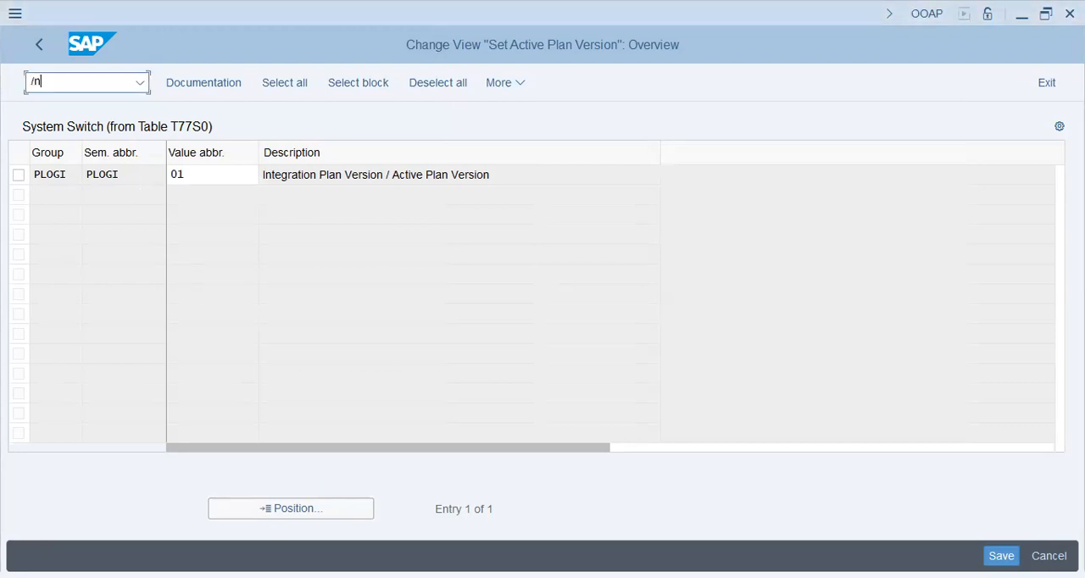
{"action": "key", "text": "Return"}
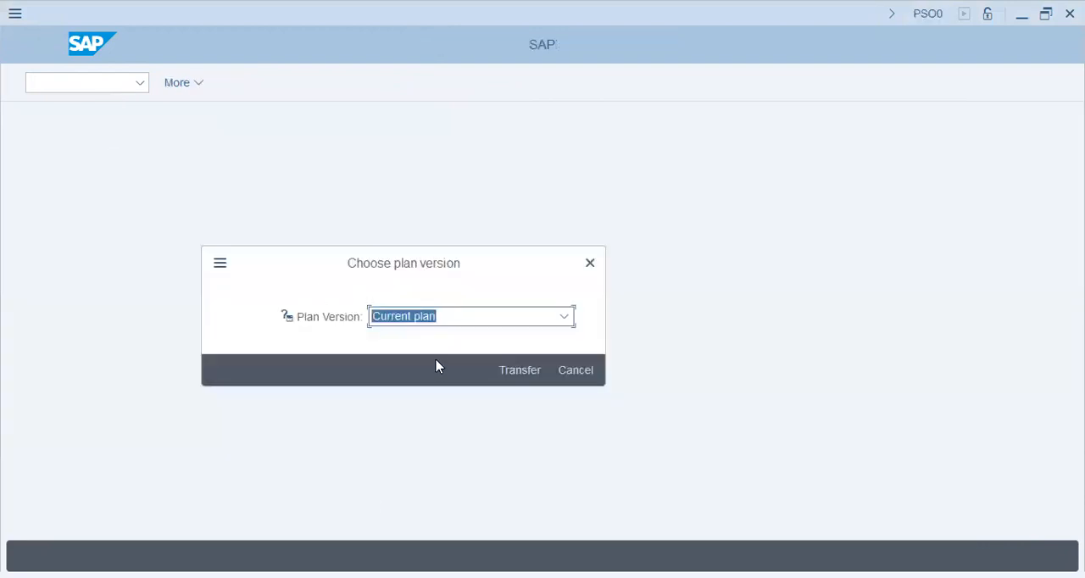
Check the plan versions available in transaction PSO0 and cancel the selection.
{"action": "left_click", "coordinate": [463, 317]}
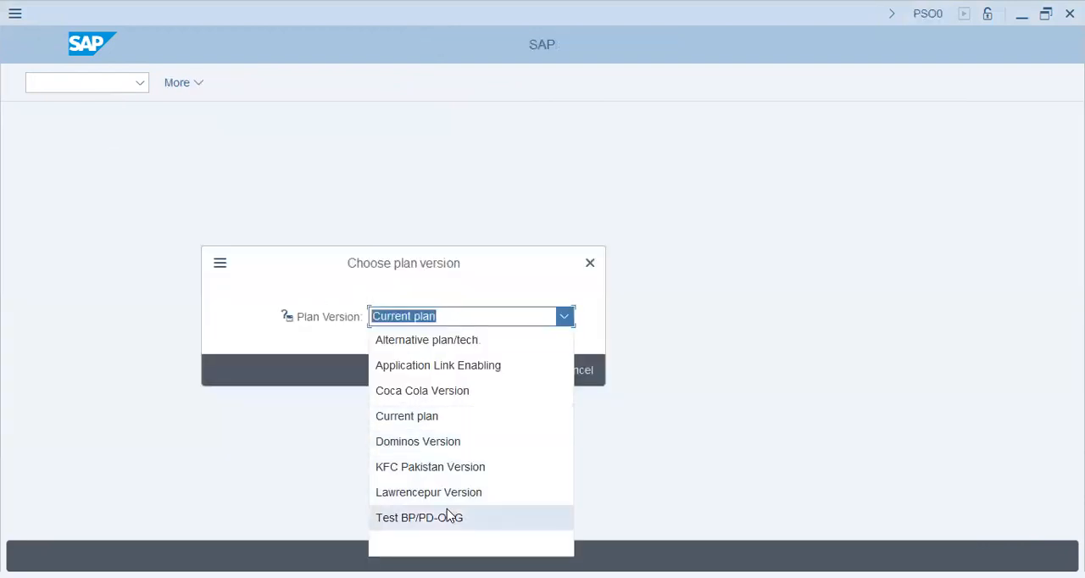
{"action": "left_click", "coordinate": [262, 280]}
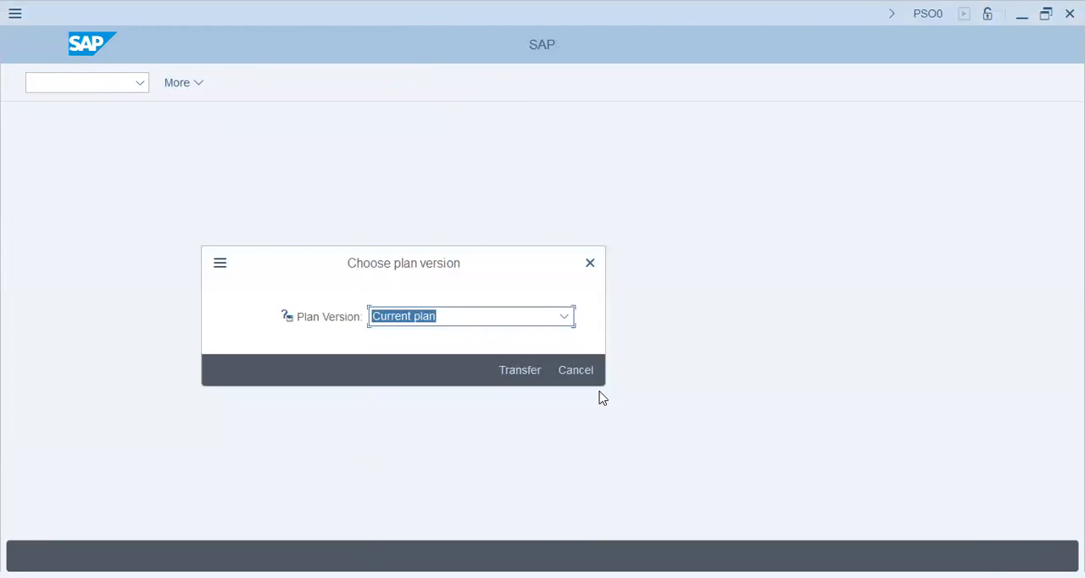
{"action": "left_click", "coordinate": [566, 371]}
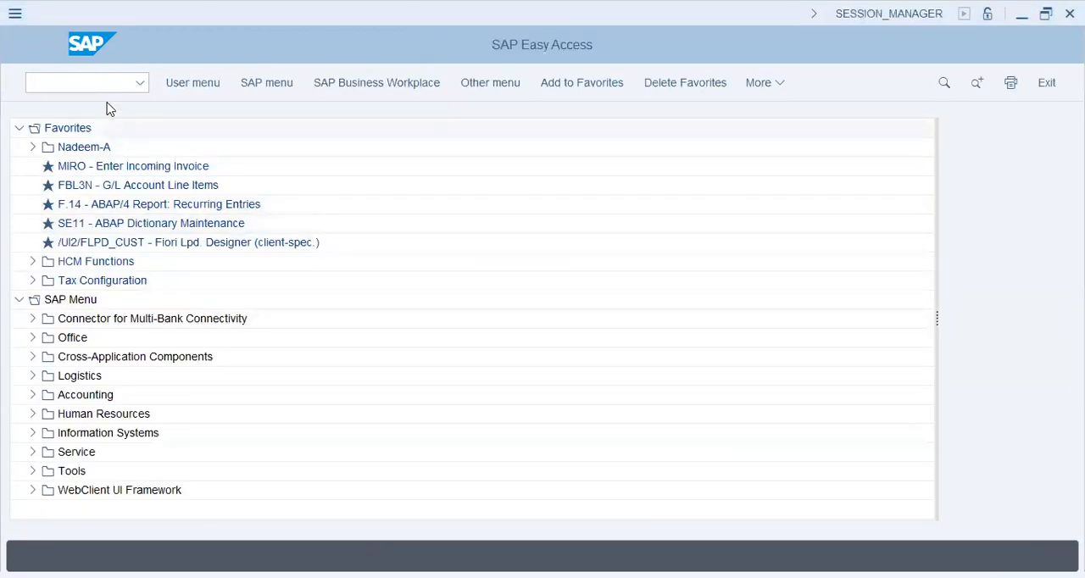
Switch to transaction PO10 for maintaining organizational units.
{"action": "left_click", "coordinate": [106, 84]}
{"action": "type", "text": "/npo10"}
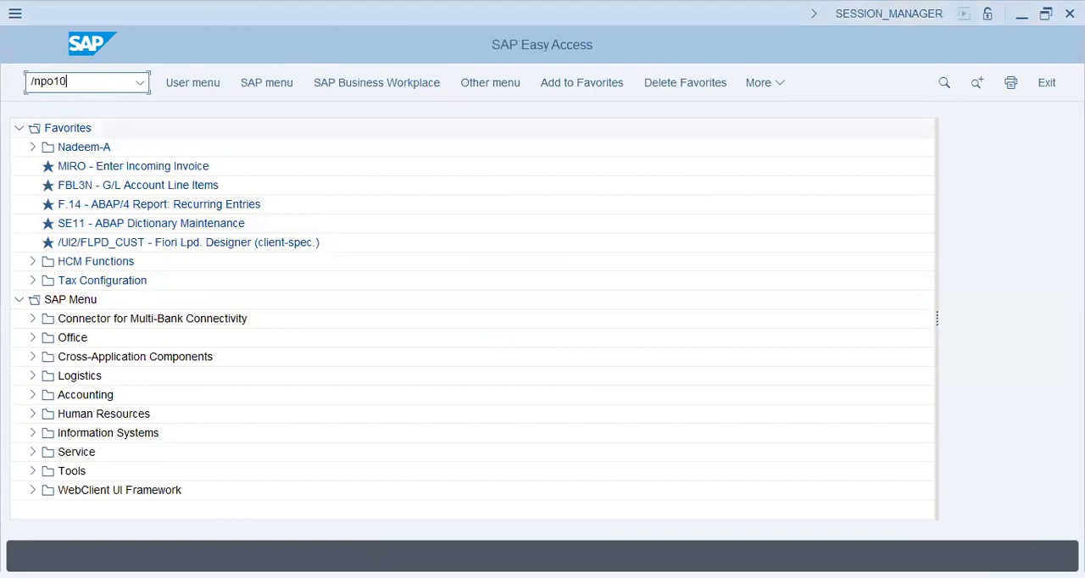
{"action": "key", "text": "Return"}
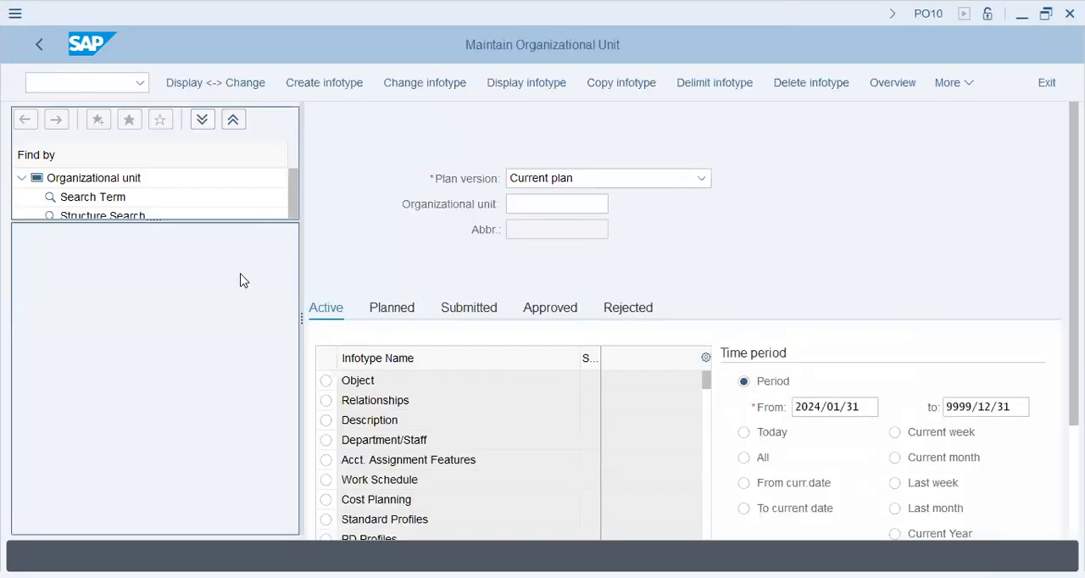
Search the current plan's organizational units and load the Huawei unit, 50000275.
{"action": "left_click", "coordinate": [557, 203]}
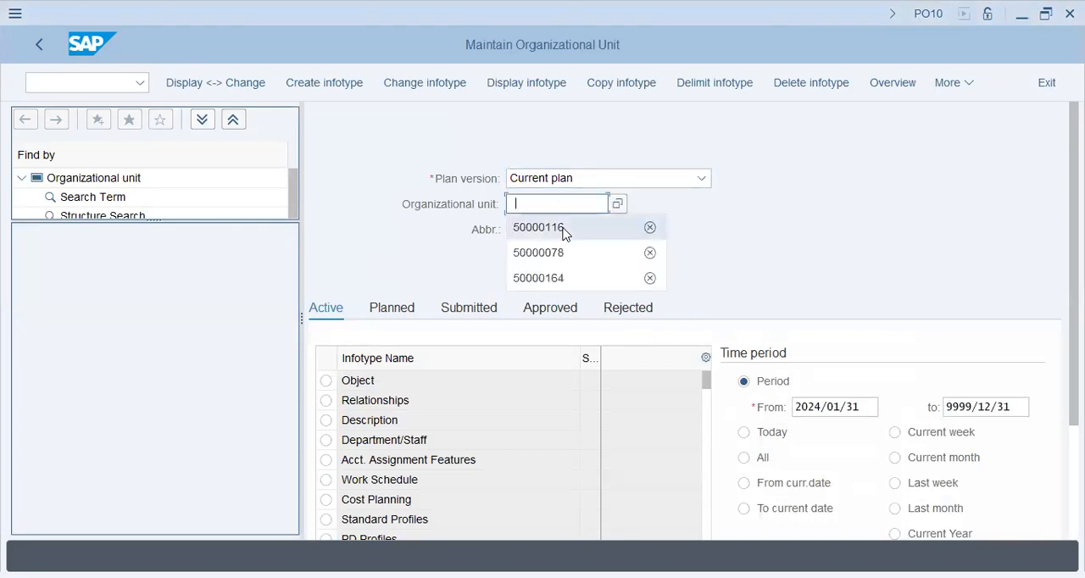
{"action": "left_click", "coordinate": [579, 227]}
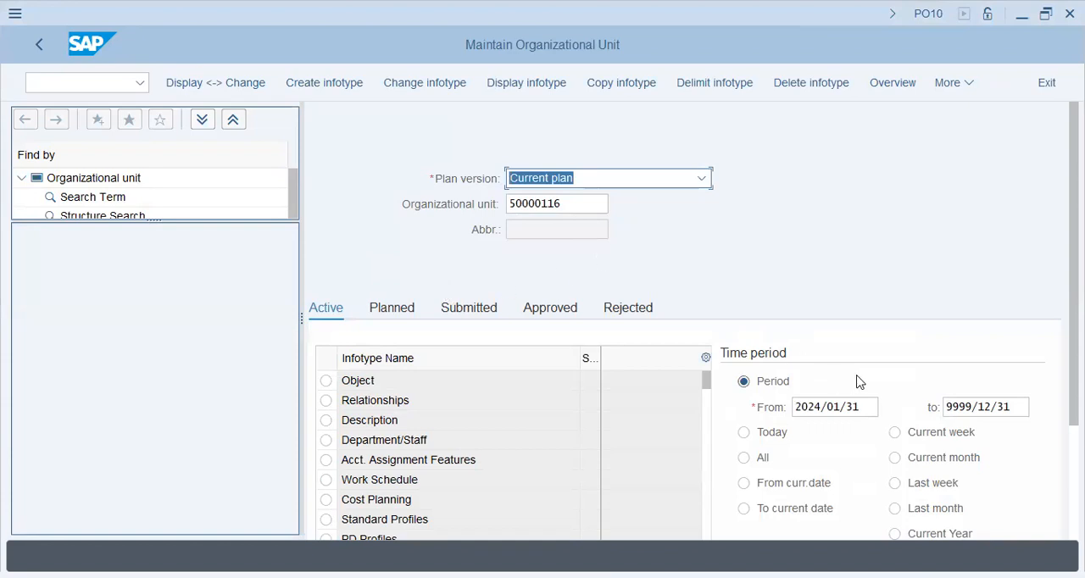
{"action": "left_click", "coordinate": [578, 210]}
{"action": "key", "text": "Return"}
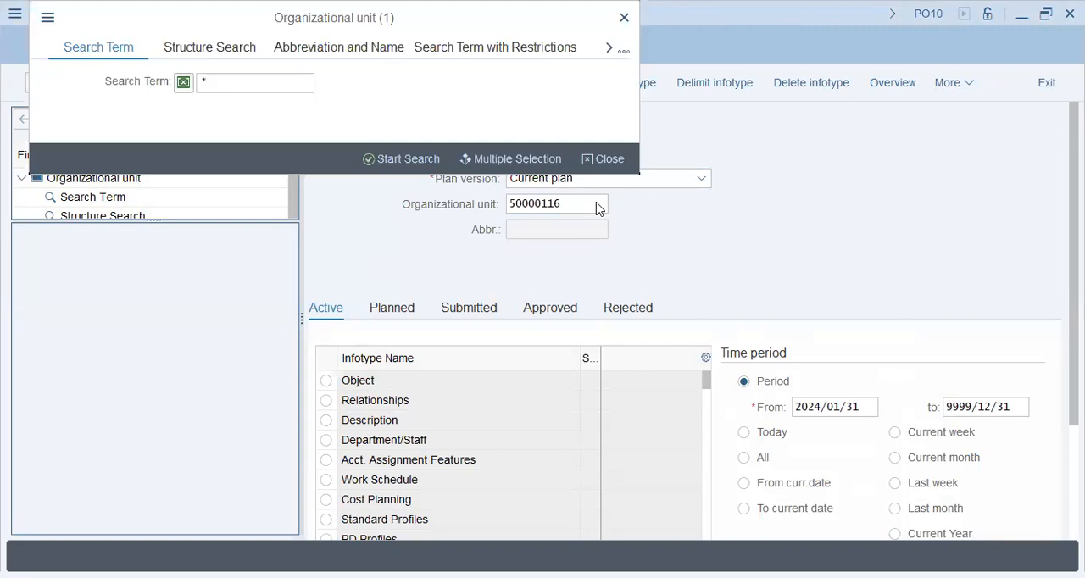
{"action": "left_click", "coordinate": [424, 156]}
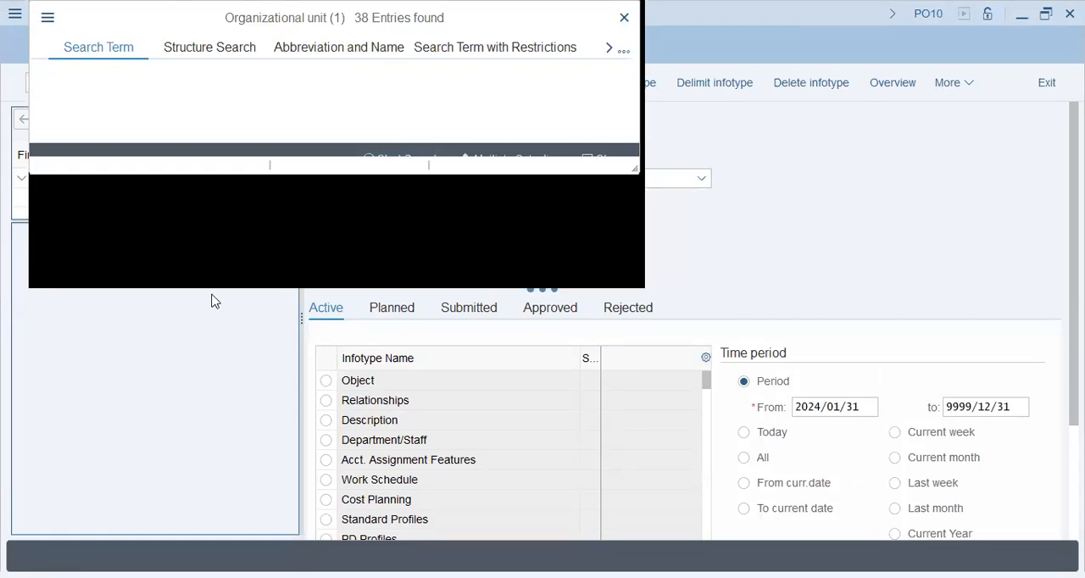
{"action": "scroll", "coordinate": [212, 303], "scroll_direction": "down", "scroll_amount": 2}
{"action": "scroll", "coordinate": [211, 302], "scroll_direction": "down", "scroll_amount": 6}
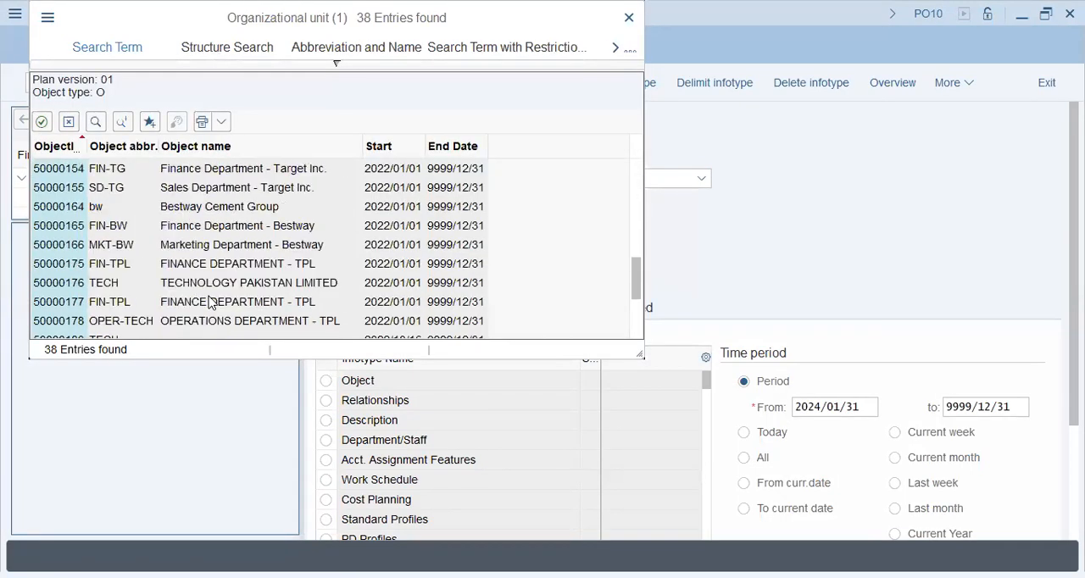
{"action": "left_click", "coordinate": [214, 265]}
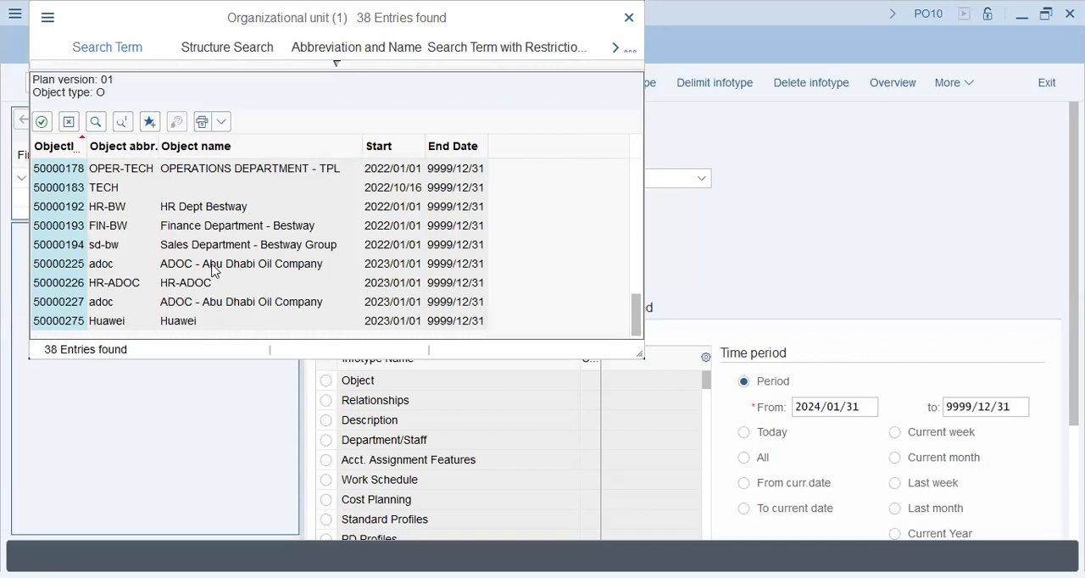
{"action": "double_click", "coordinate": [213, 320]}
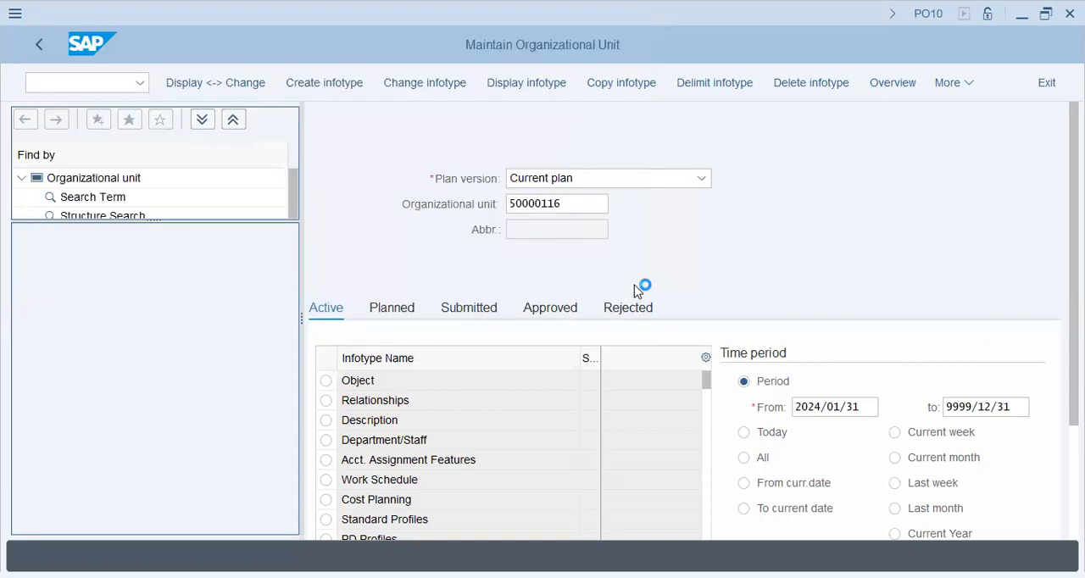
{"action": "key", "text": "Return"}
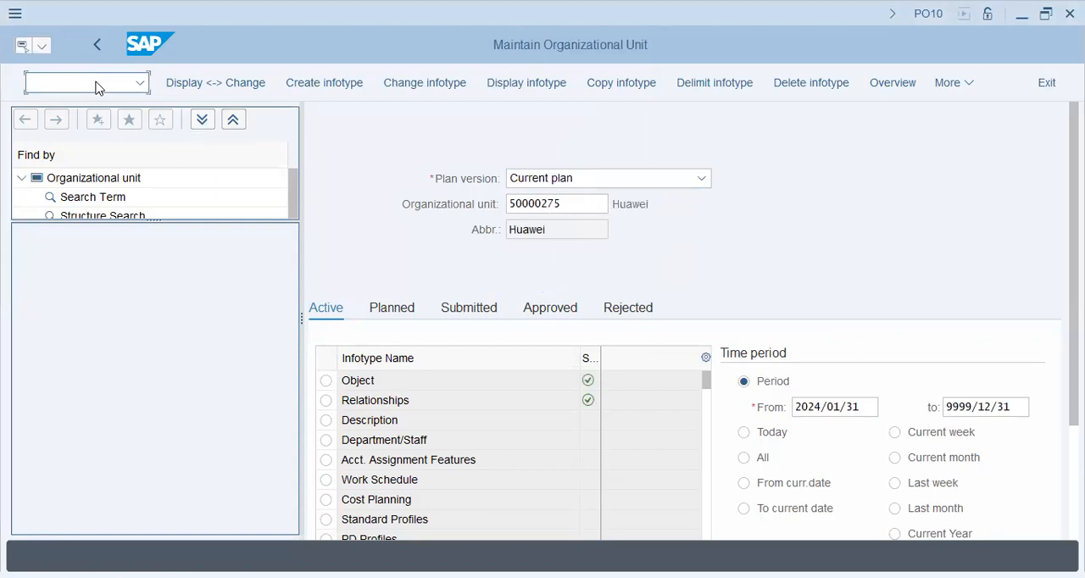
Leave organizational unit maintenance and display the SAP Customizing Implementation Guide through transaction SPRO.
{"action": "type", "text": "/n"}
{"action": "key", "text": "Return"}
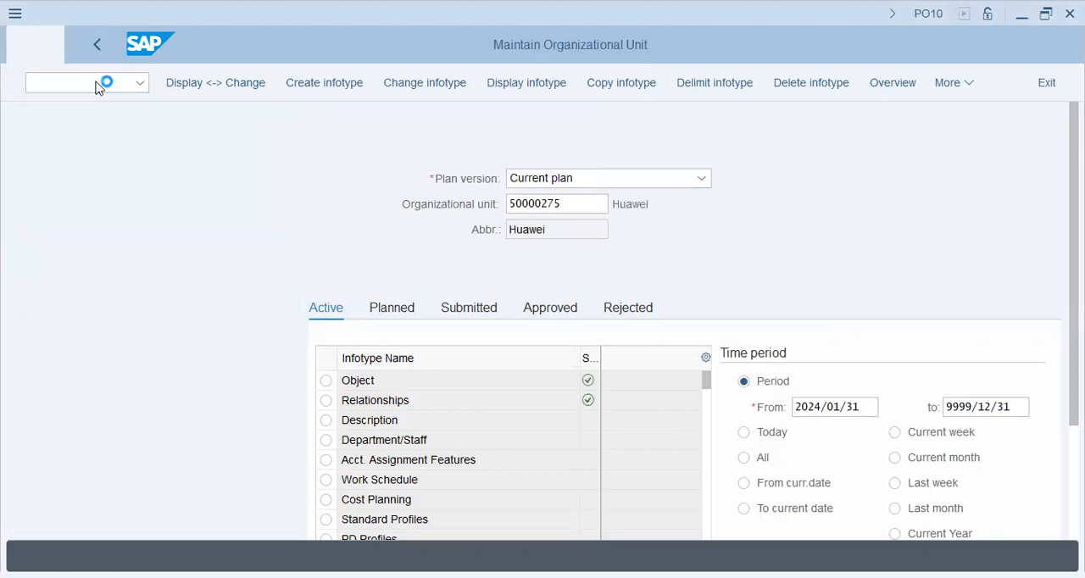
{"action": "type", "text": "spro"}
{"action": "key", "text": "Return"}
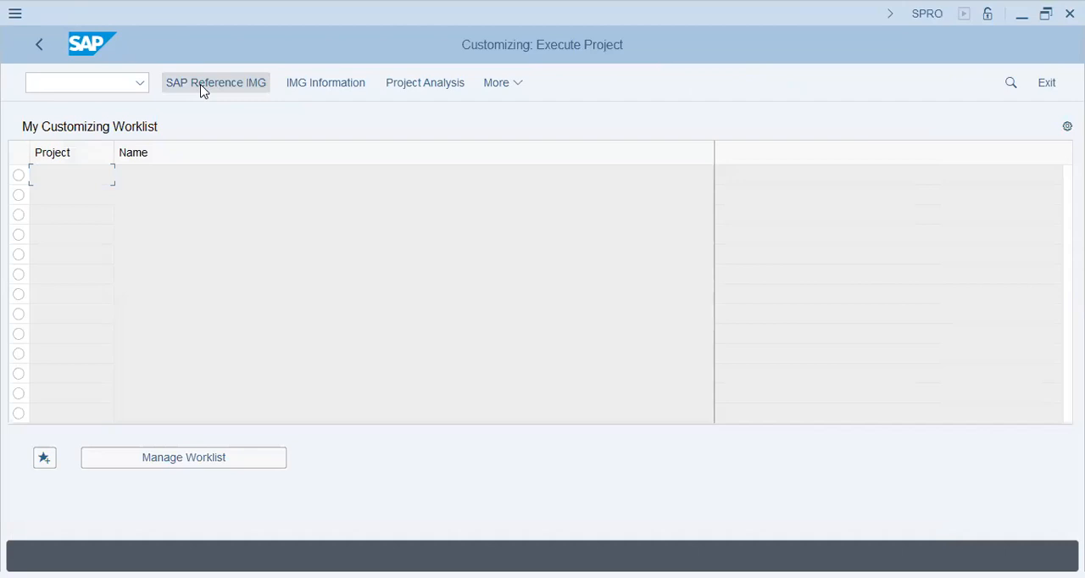
{"action": "left_click", "coordinate": [202, 88]}
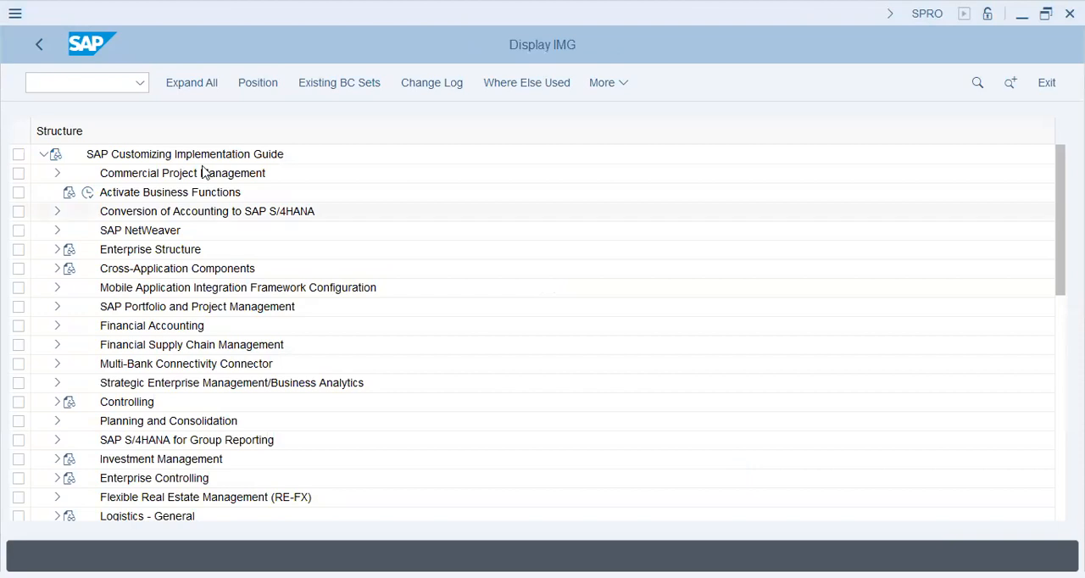
Open the Define company activity under Enterprise Structure, Definition, Financial Accounting in the implementation guide.
{"action": "left_click", "coordinate": [140, 249]}
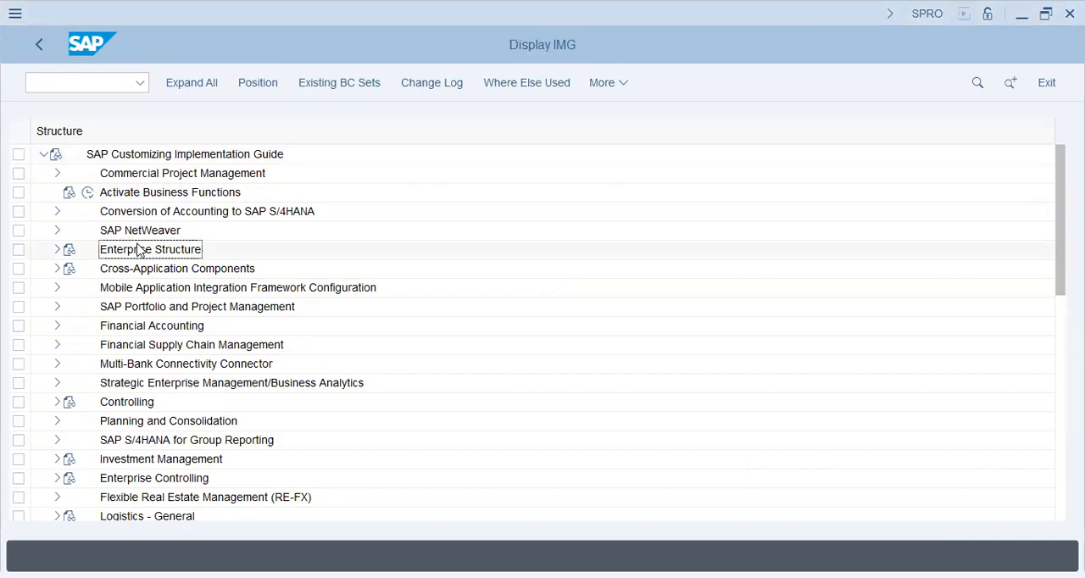
{"action": "left_click", "coordinate": [54, 250]}
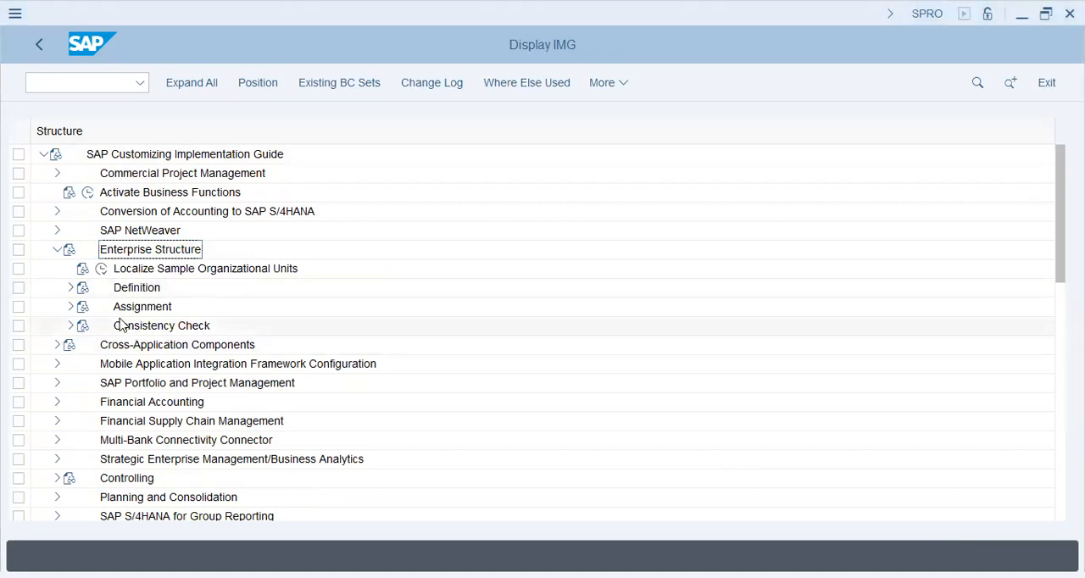
{"action": "left_click", "coordinate": [70, 288]}
{"action": "left_click", "coordinate": [84, 306]}
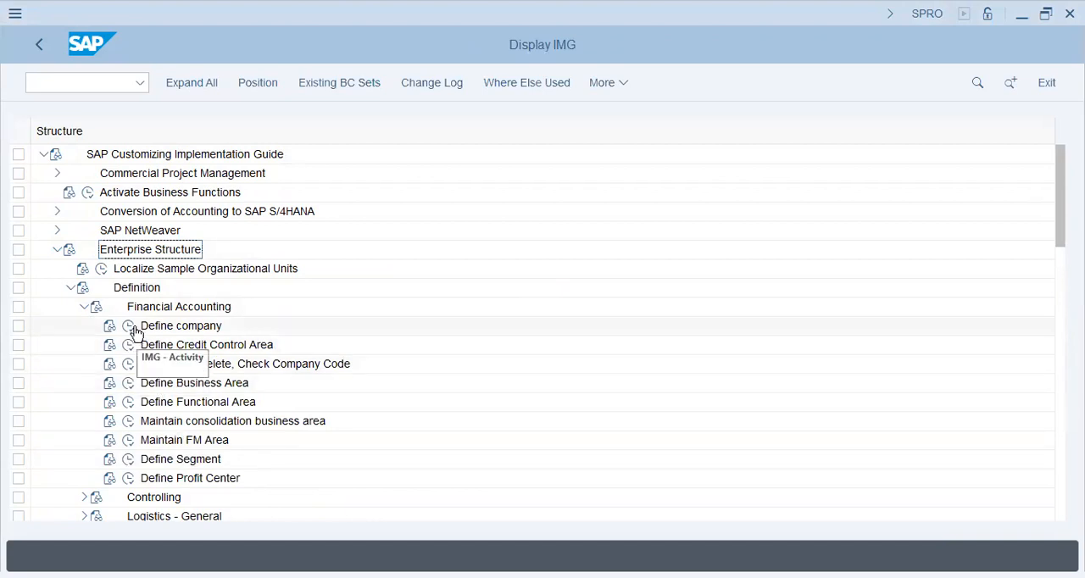
{"action": "left_click", "coordinate": [128, 325]}
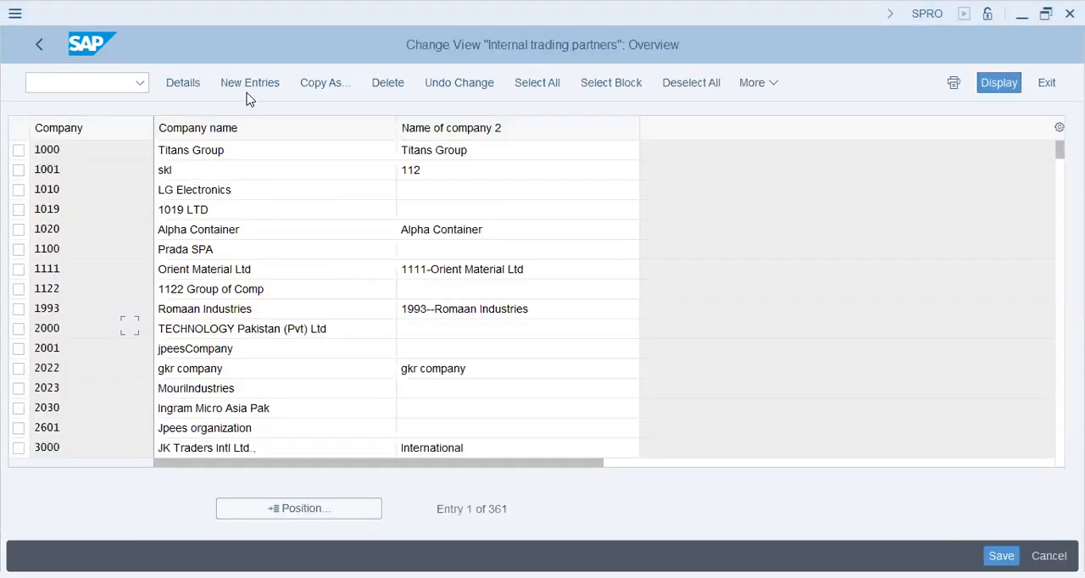
Start a new company entry with the code HWBH and set both company names to Huawei Bahrain.
{"action": "left_click", "coordinate": [250, 91]}
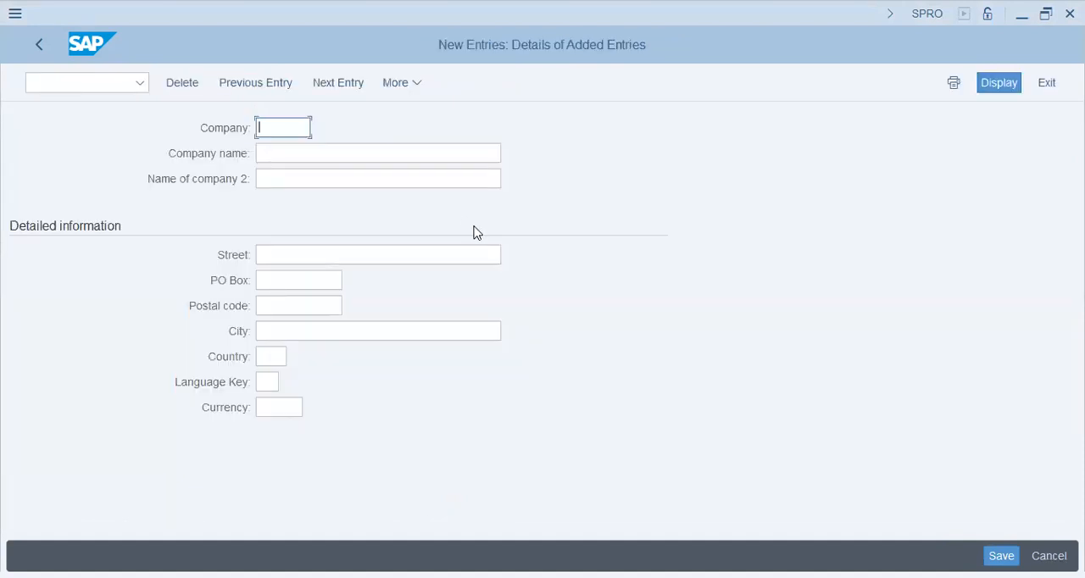
{"action": "type", "text": "HWBH"}
{"action": "key", "text": "Tab"}
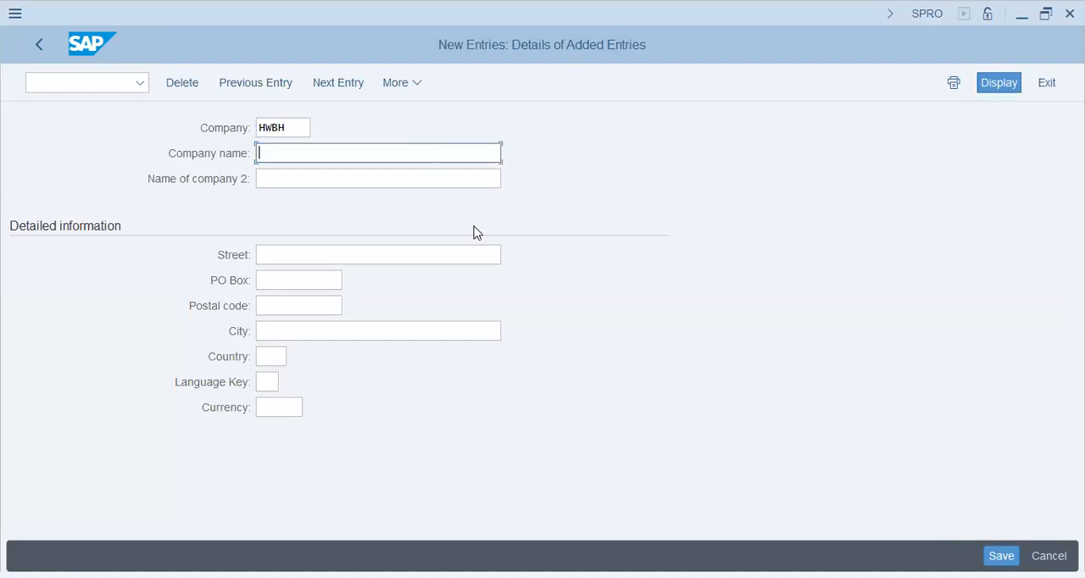
{"action": "type", "text": "H"}
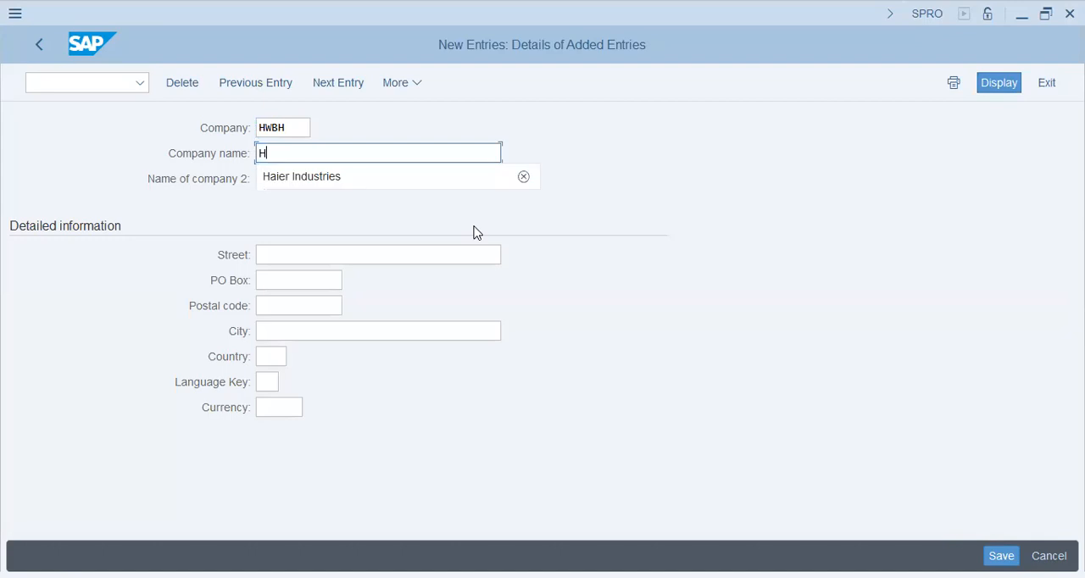
{"action": "type", "text": "uawei Bahrain"}
{"action": "key", "text": "Tab"}
{"action": "type", "text": "Hua"}
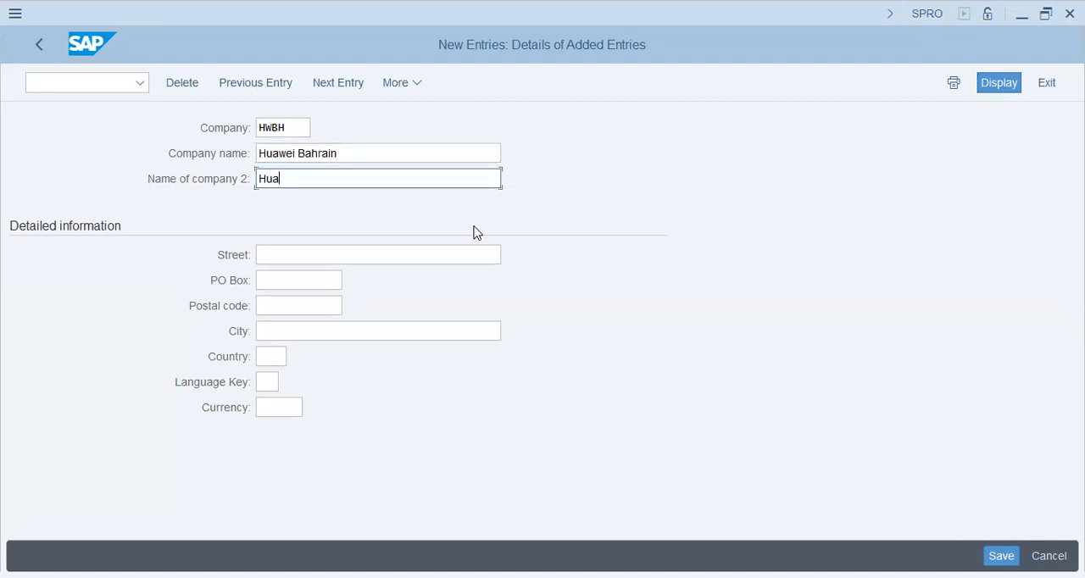
{"action": "type", "text": "wei Bahrain"}
{"action": "key", "text": "Tab"}
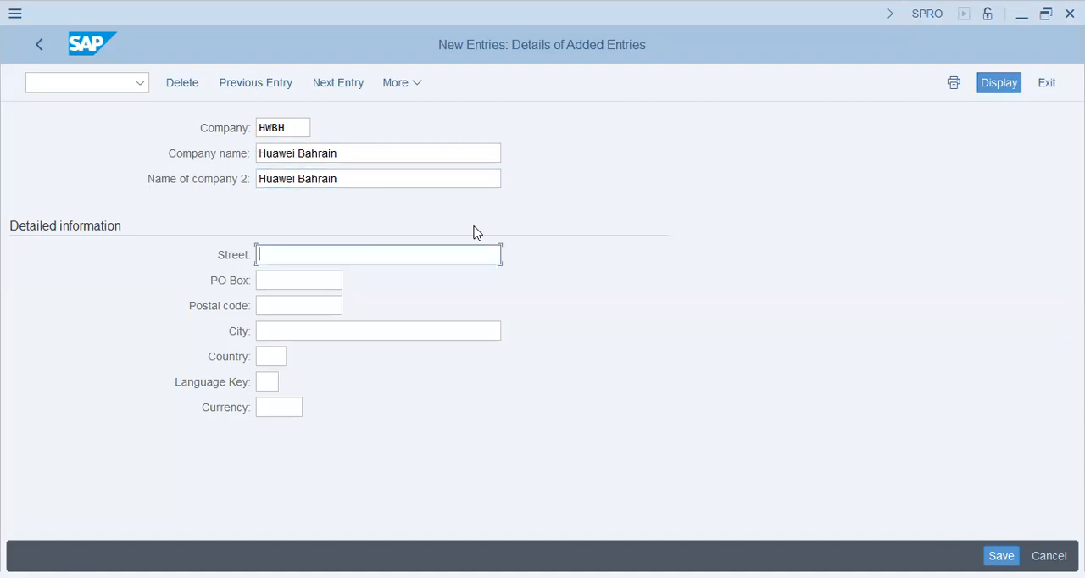
Fill in the company's street, PO box and postal code from the suggested values, and set the city to Bahrain.
{"action": "key", "text": "Down"}
{"action": "key", "text": "Return"}
{"action": "key", "text": "Tab"}
{"action": "key", "text": "Down"}
{"action": "key", "text": "Return"}
{"action": "key", "text": "Tab"}
{"action": "key", "text": "Down"}
{"action": "key", "text": "Return"}
{"action": "key", "text": "Tab"}
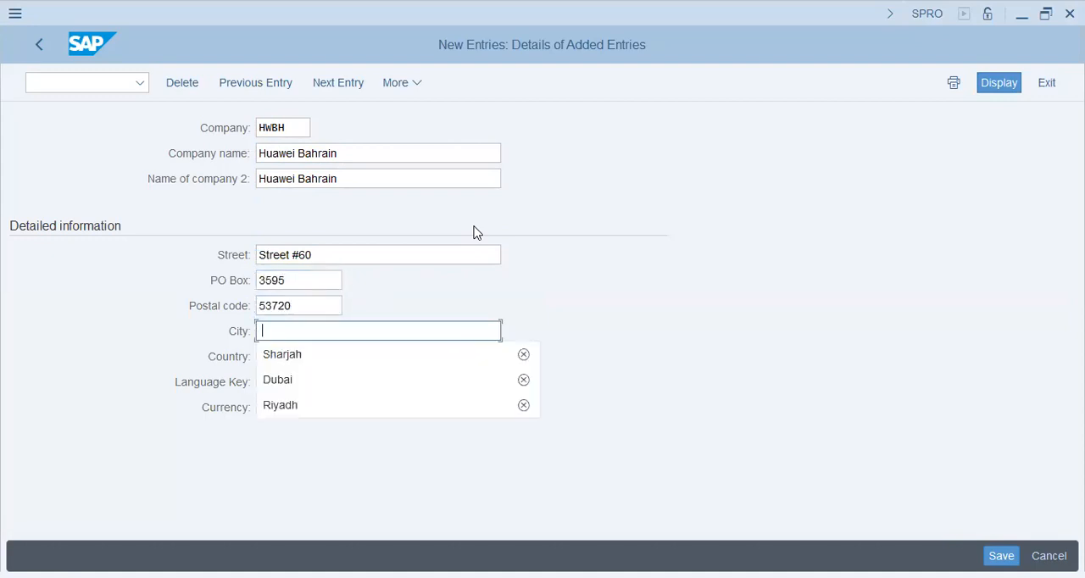
{"action": "type", "text": "Bahrain"}
{"action": "key", "text": "Tab"}
Set the company's language key to EN and its currency to USD.
{"action": "key", "text": "Tab"}
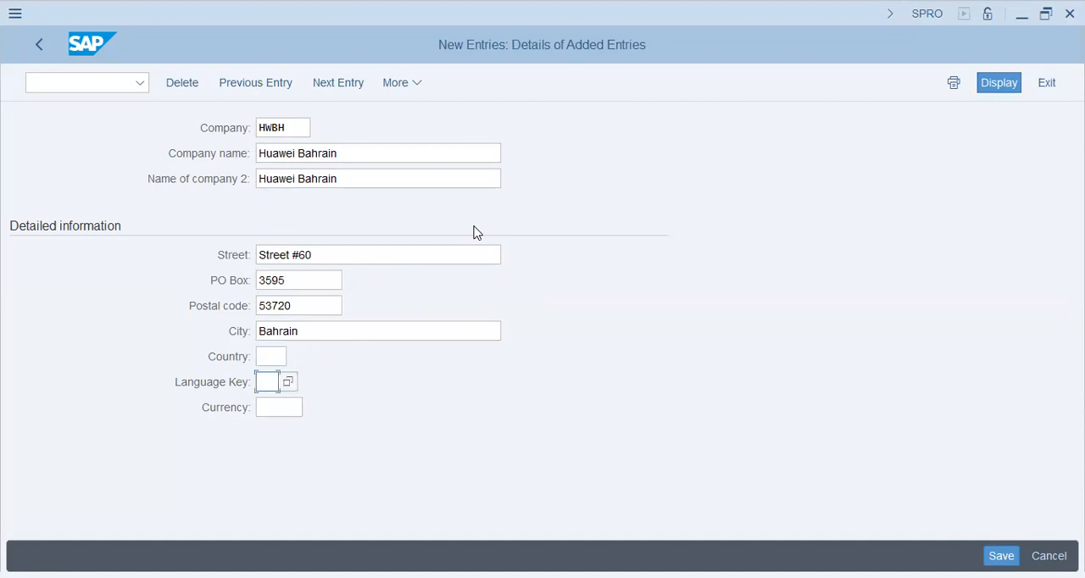
{"action": "type", "text": "en"}
{"action": "key", "text": "Tab"}
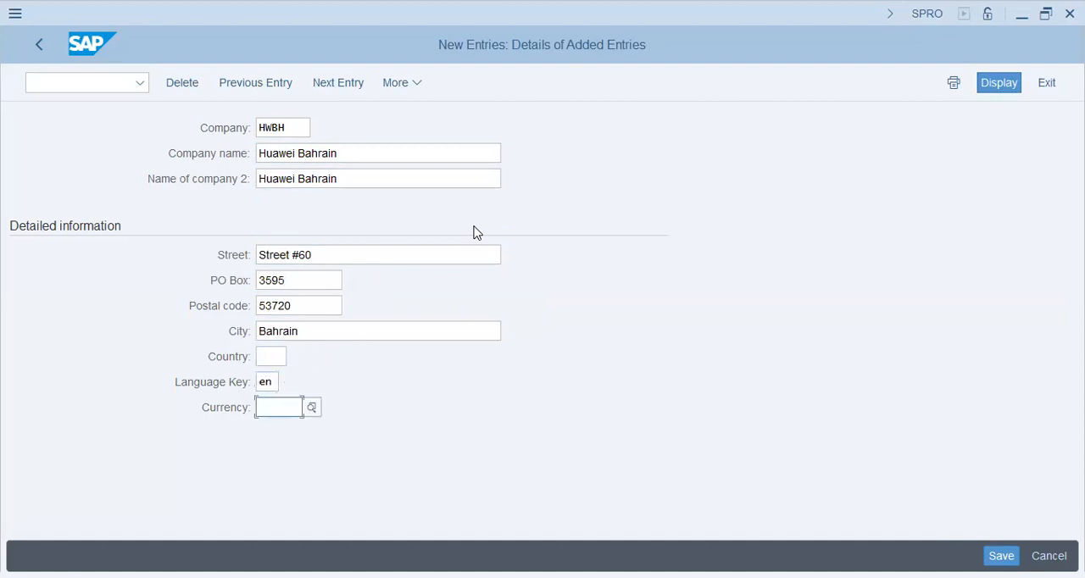
{"action": "type", "text": "uSD"}
Choose BH as the company's country from the country list and save the new entry.
{"action": "key", "text": "shift+Tab"}
{"action": "key", "text": "shift+Tab"}
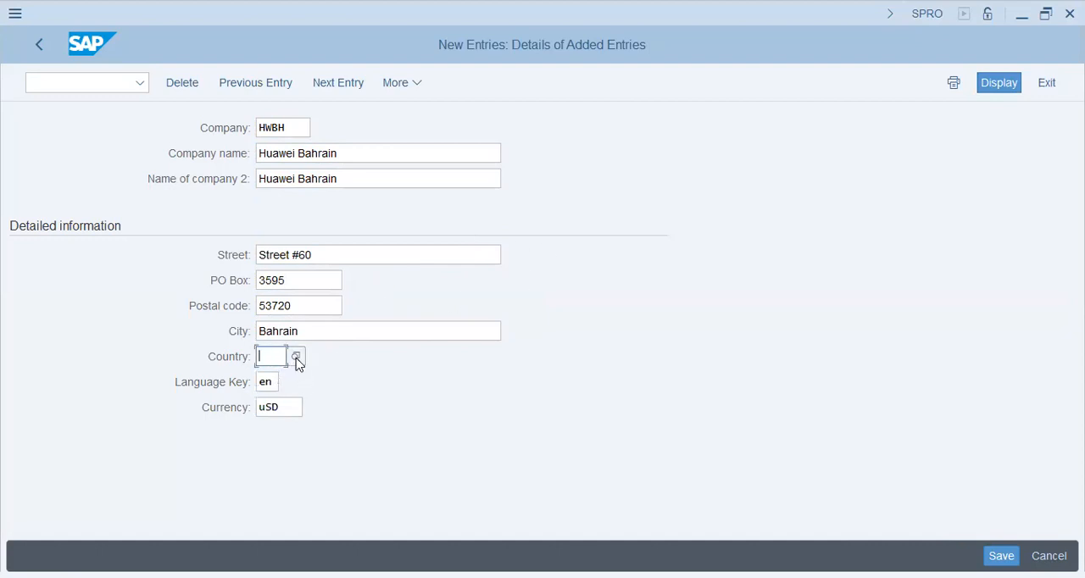
{"action": "left_click", "coordinate": [541, 297]}
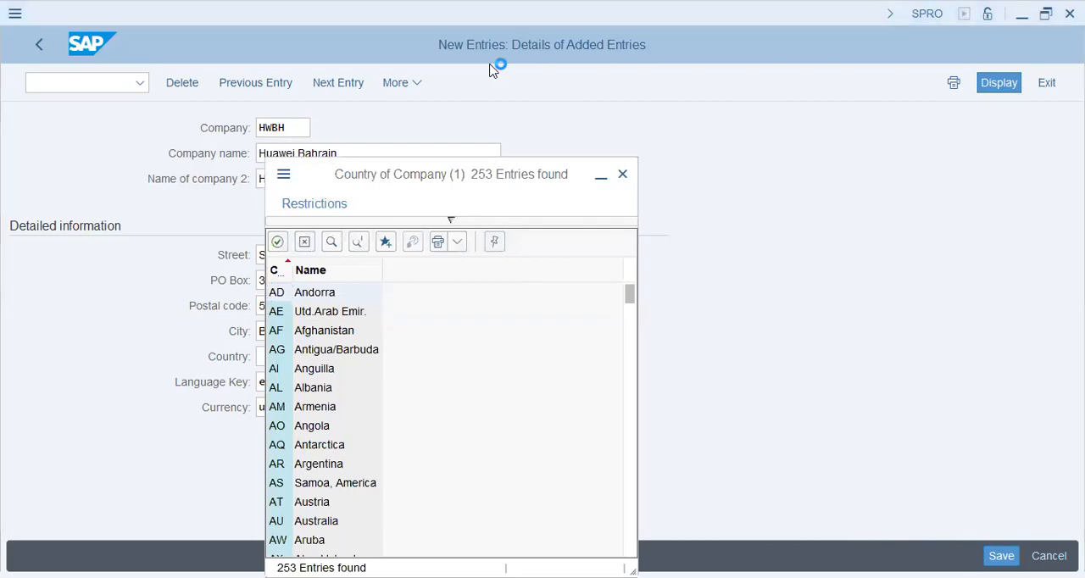
{"action": "left_click", "coordinate": [324, 333]}
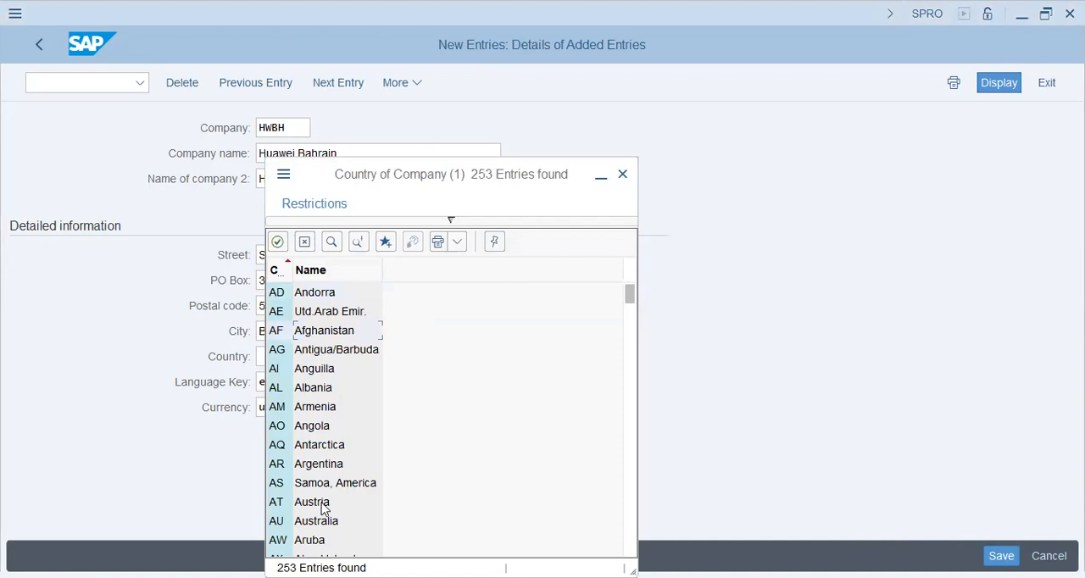
{"action": "scroll", "coordinate": [325, 471], "scroll_direction": "down", "scroll_amount": 5}
{"action": "left_click", "coordinate": [314, 427]}
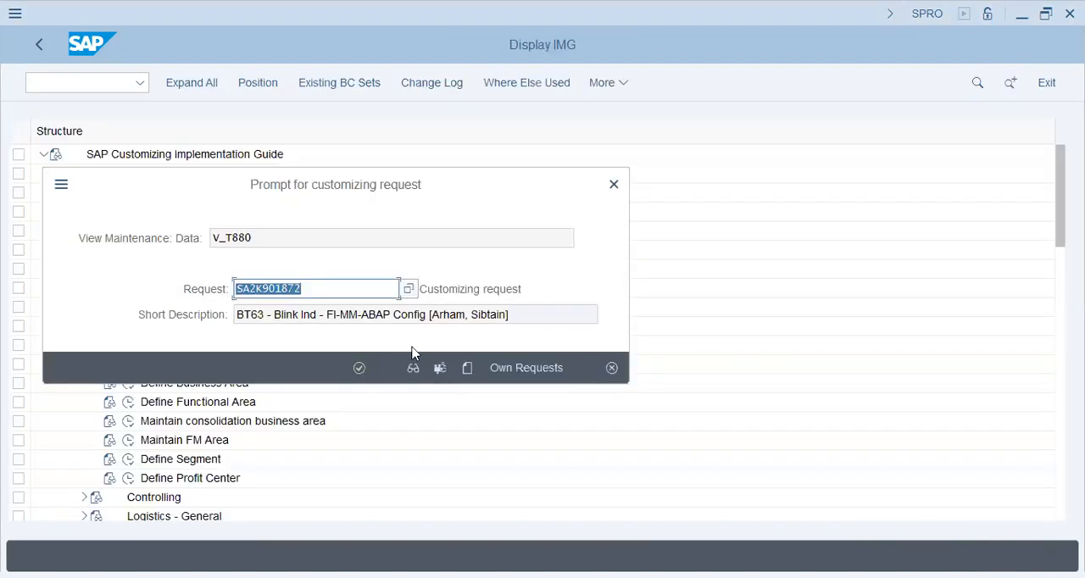
Create a customizing request described as "HWBH - Huawei Bahrain - HCM Config" plus the consultant's name in brackets, and save the company entry to it.
{"action": "left_click", "coordinate": [494, 369]}
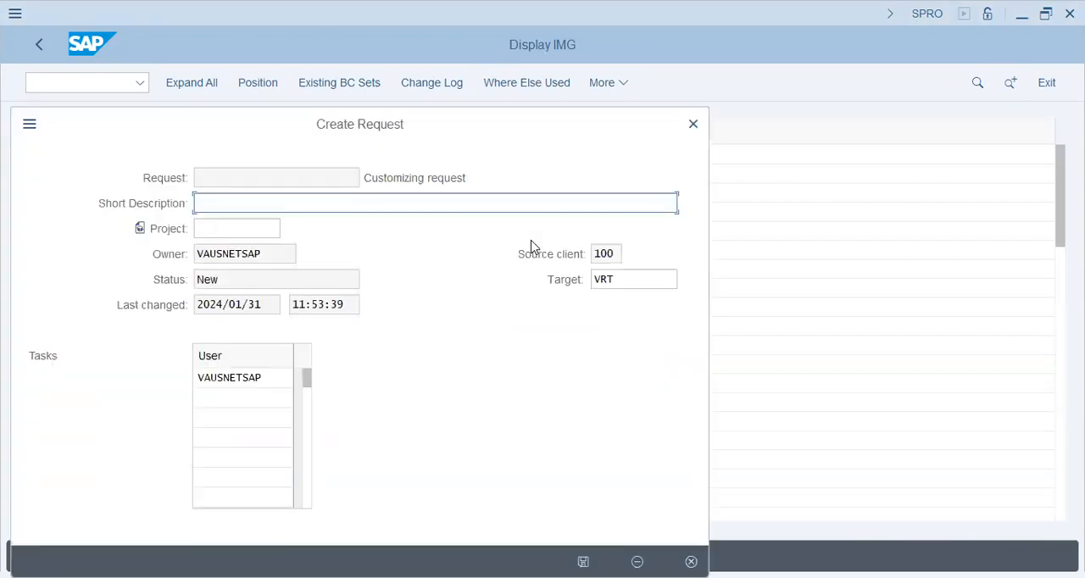
{"action": "type", "text": "HW"}
{"action": "key", "text": "BackSpace"}
{"action": "key", "text": "BackSpace"}
{"action": "type", "text": "HWBH - Huawei "}
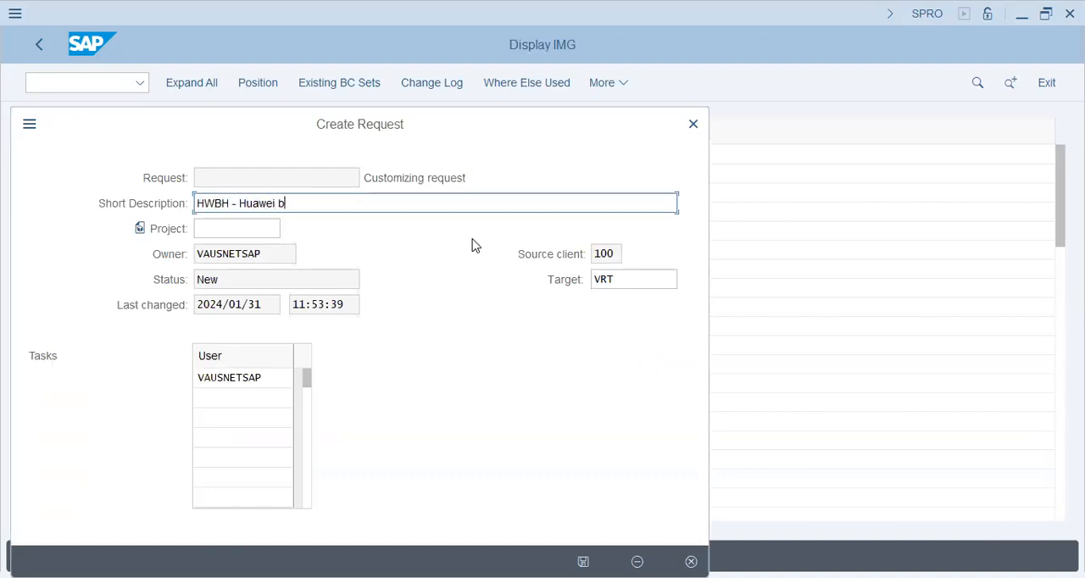
{"action": "type", "text": "Bahrain - HCM Config "}
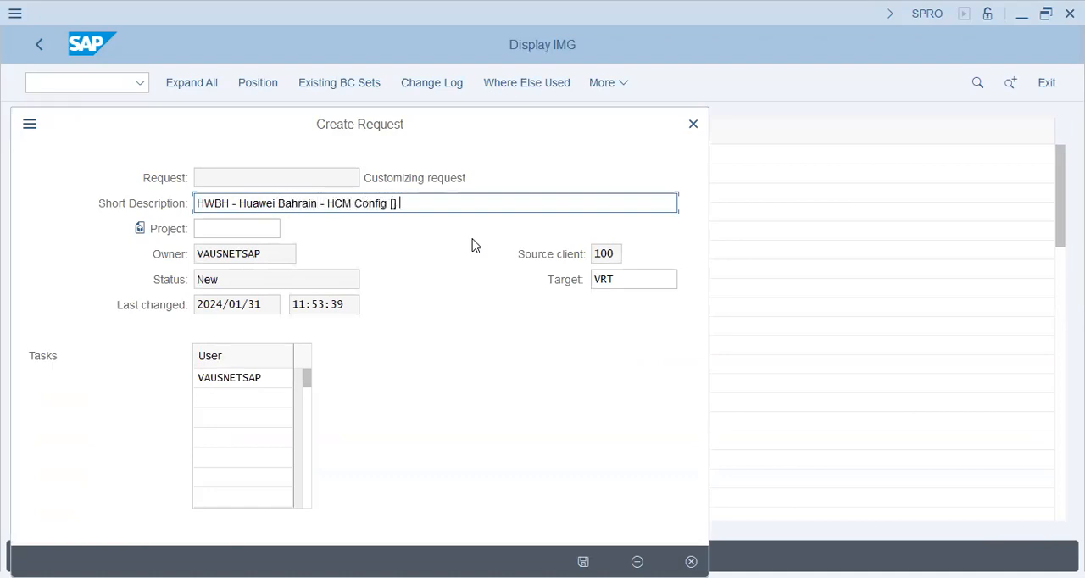
{"action": "type", "text": "[Ali]"}
{"action": "key", "text": "Return"}
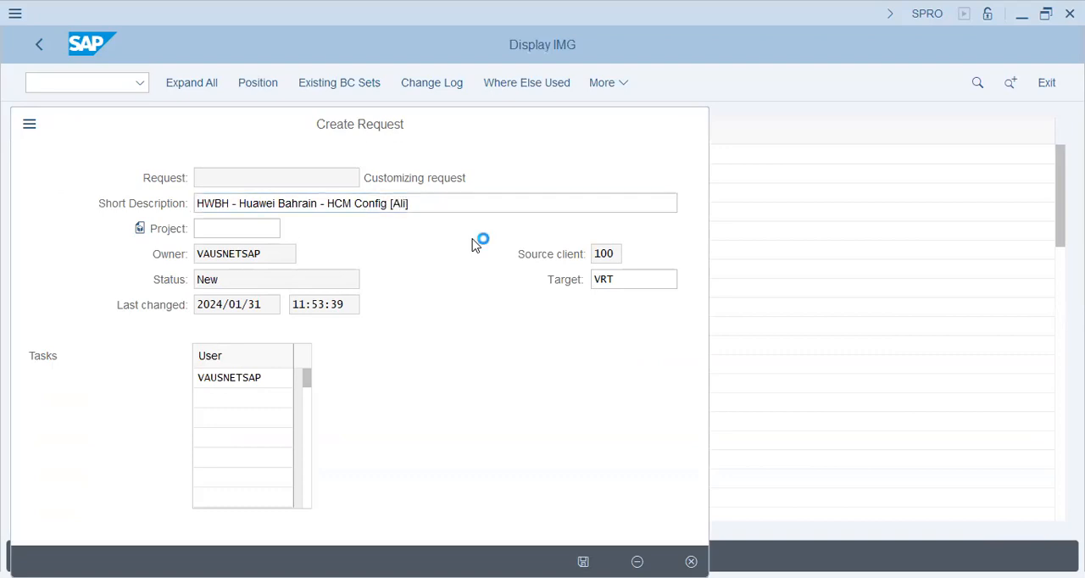
{"action": "left_click", "coordinate": [360, 368]}
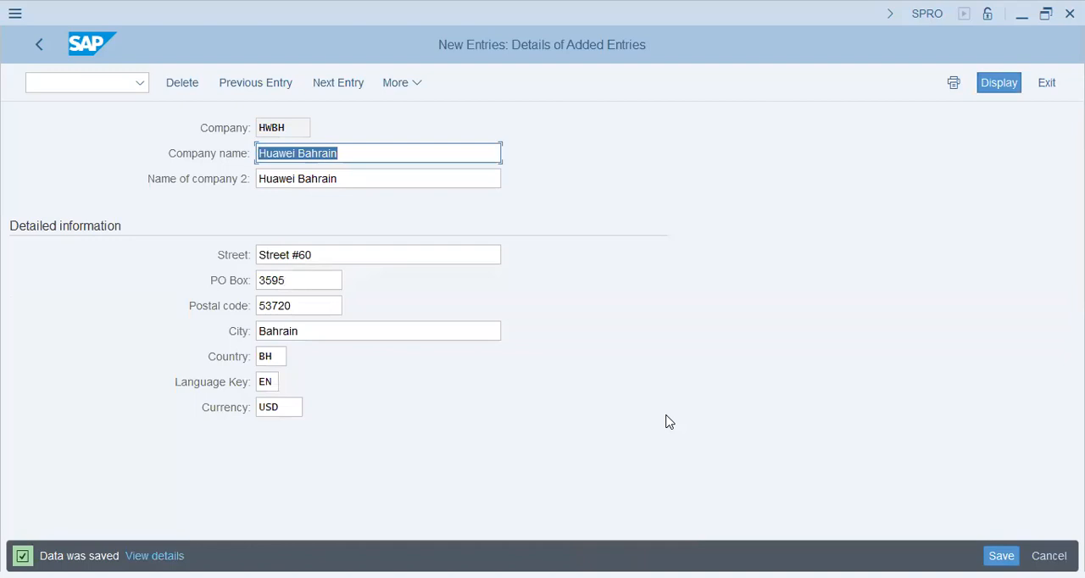
{"action": "left_click", "coordinate": [45, 48]}
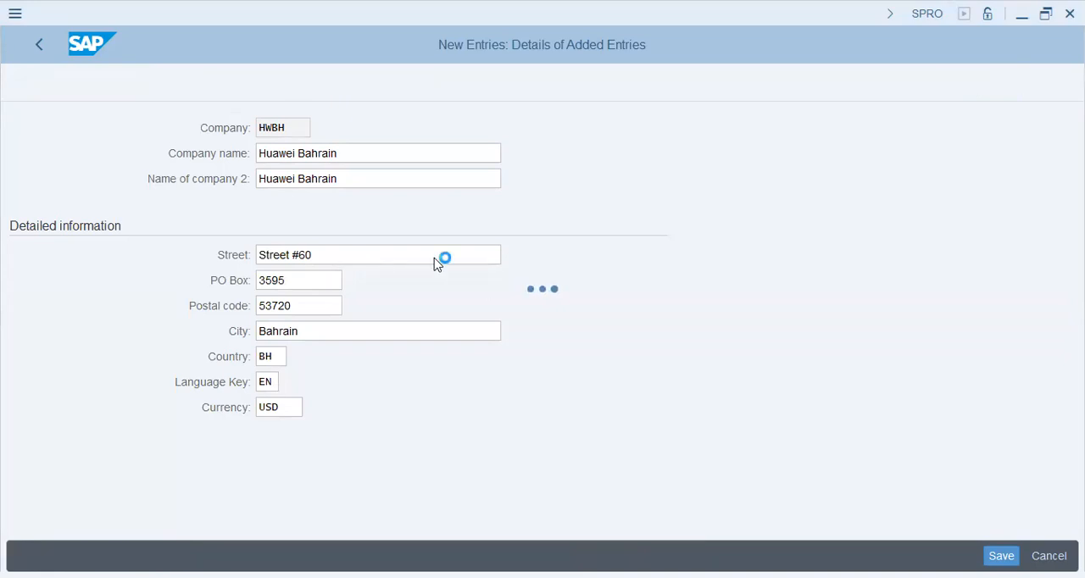
Leave the company table for the implementation guide and collapse the Financial Accounting definition activities.
{"action": "left_click", "coordinate": [45, 38]}
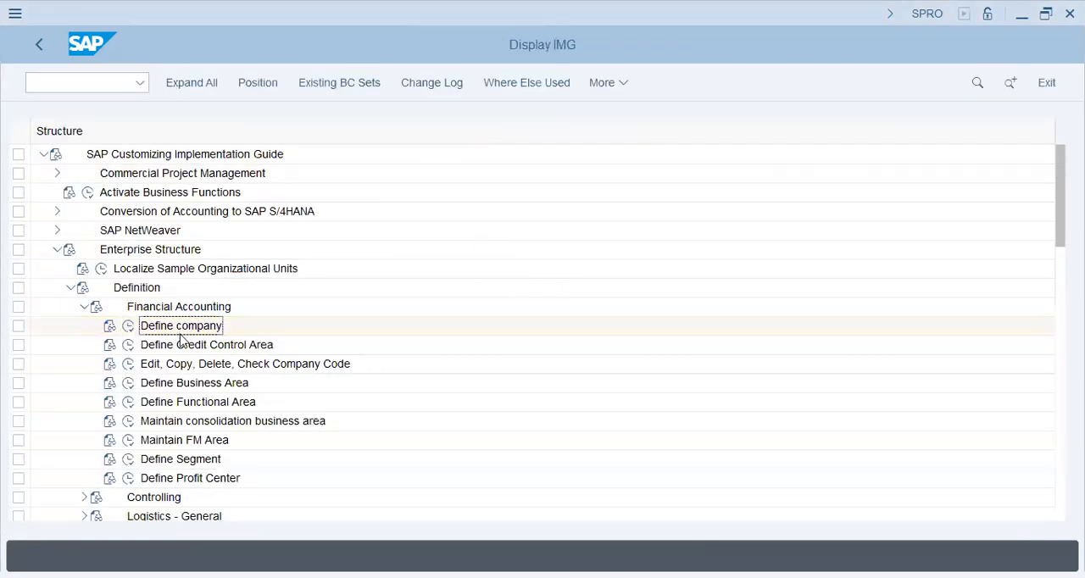
{"action": "left_click", "coordinate": [193, 345]}
{"action": "left_click", "coordinate": [82, 307]}
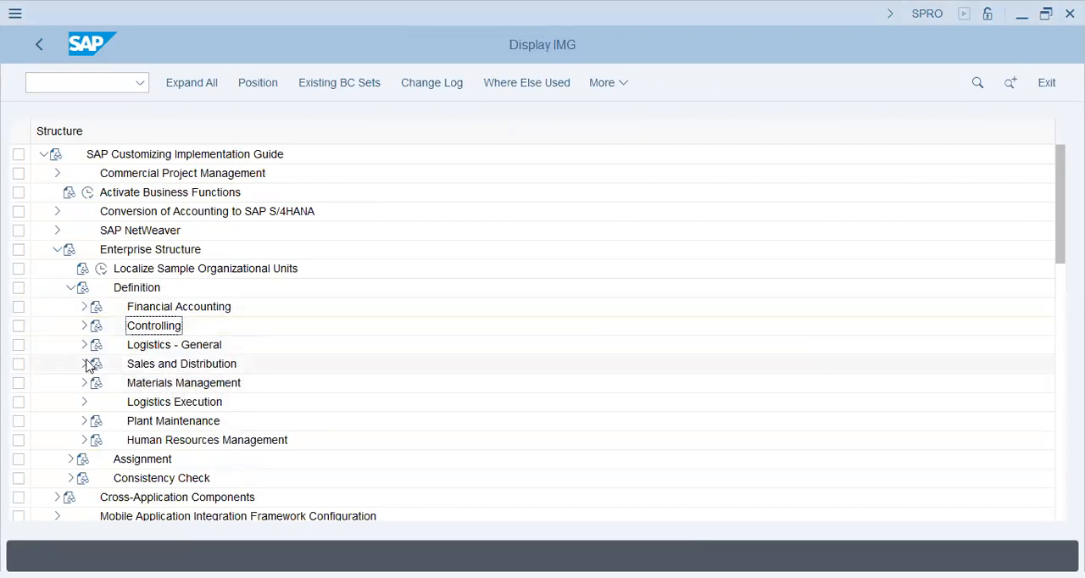
Look through the Logistics - General definition activities in the enterprise structure and collapse that node again.
{"action": "left_click", "coordinate": [85, 346]}
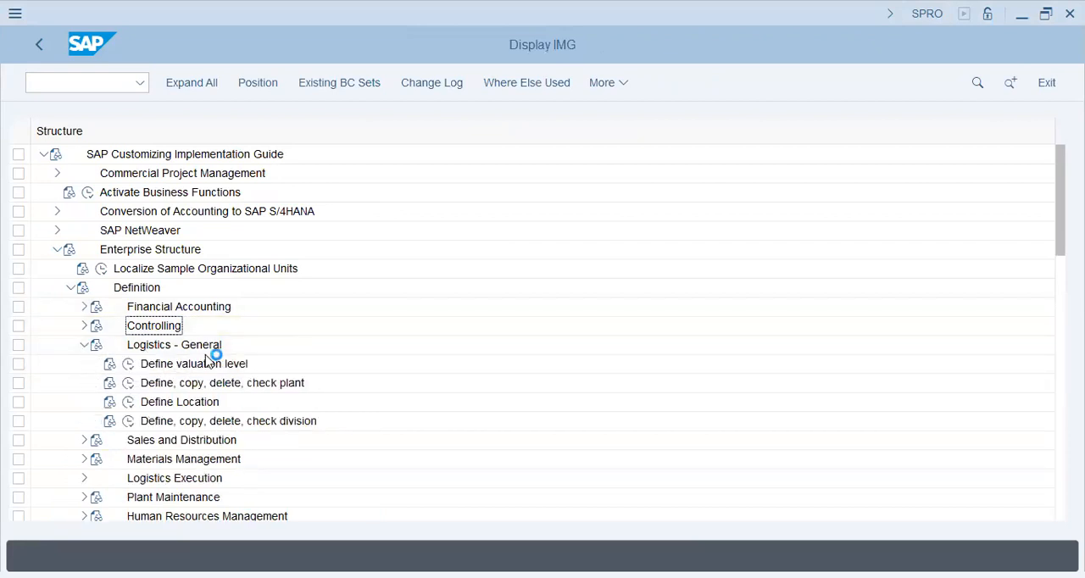
{"action": "left_click", "coordinate": [195, 402]}
{"action": "left_click", "coordinate": [84, 345]}
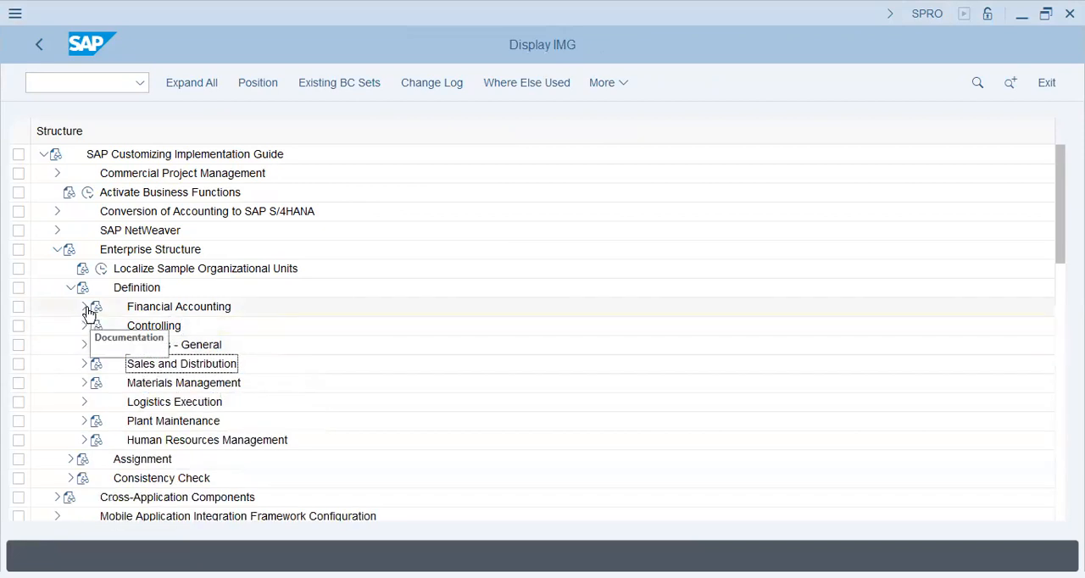
Open the Edit Company Code Data activity from the Financial Accounting definitions.
{"action": "left_click", "coordinate": [84, 307]}
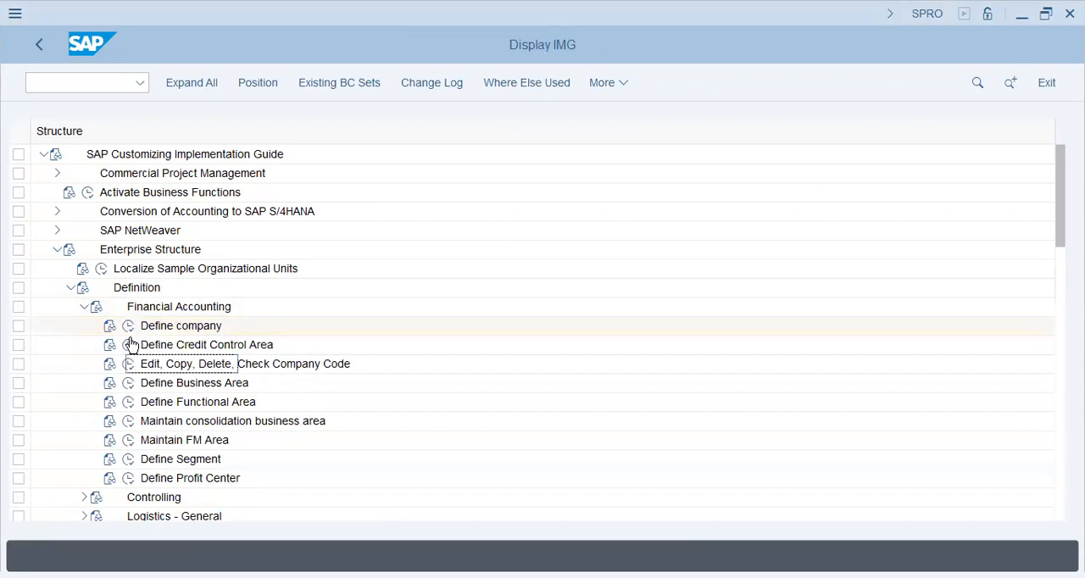
{"action": "left_click", "coordinate": [129, 366]}
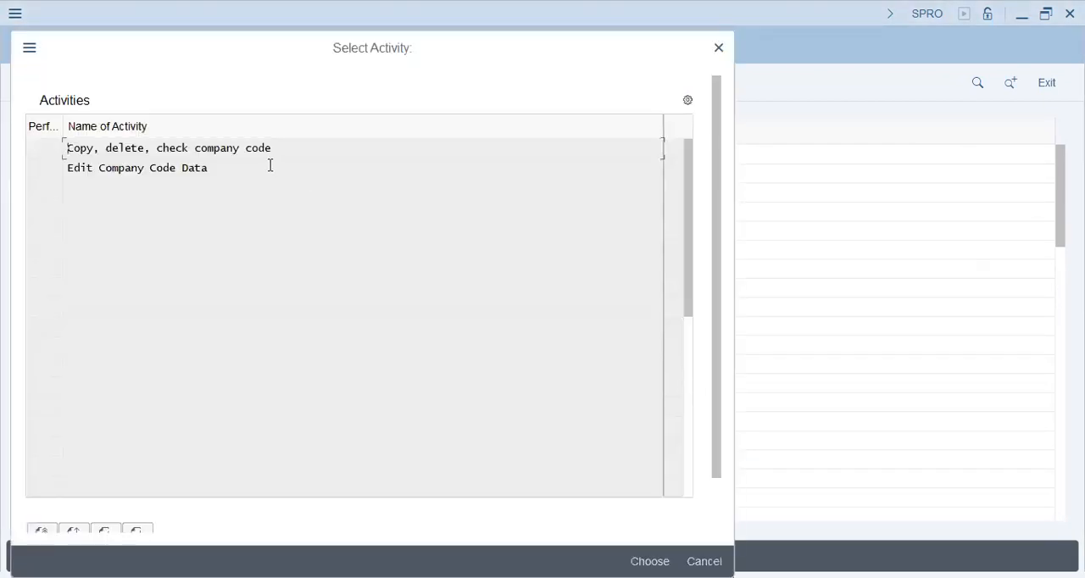
{"action": "double_click", "coordinate": [153, 168]}
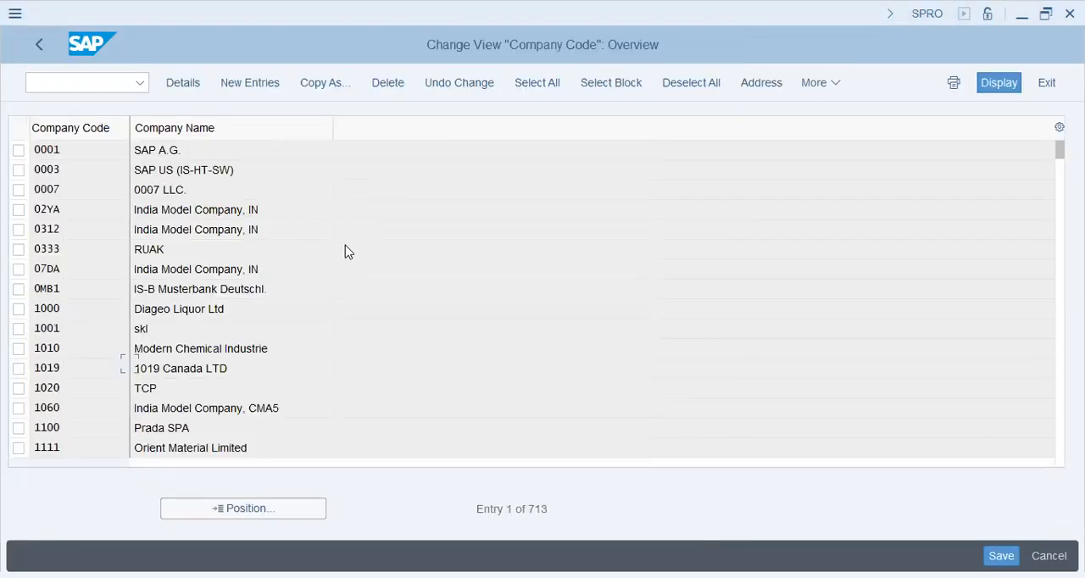
Start a new company code entry with code HWBH and the company name "Huawei Bahrain HWBH".
{"action": "left_click", "coordinate": [268, 80]}
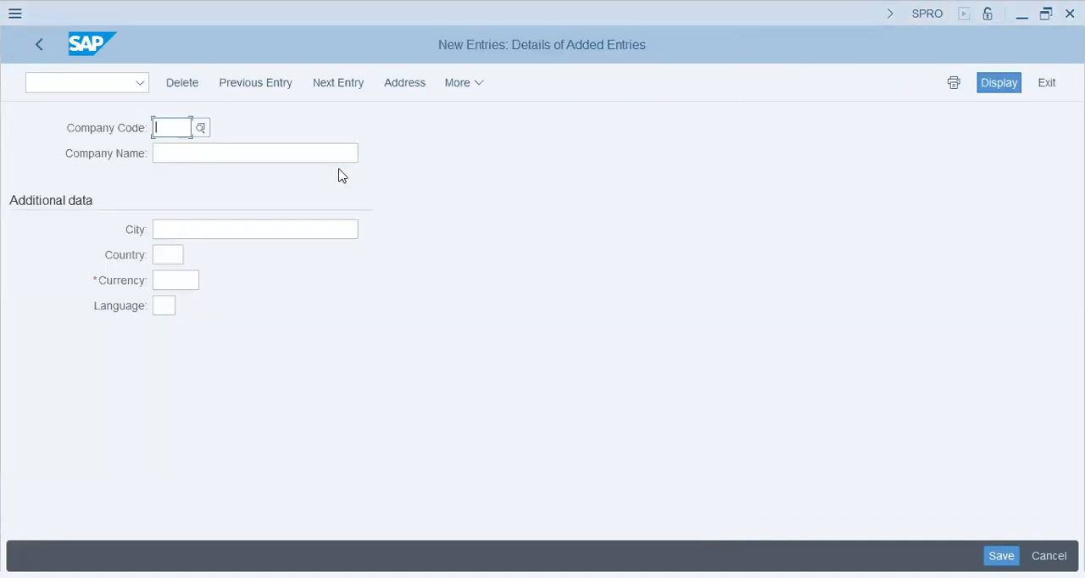
{"action": "type", "text": "HWBH"}
{"action": "key", "text": "Tab"}
{"action": "type", "text": "Huawei B"}
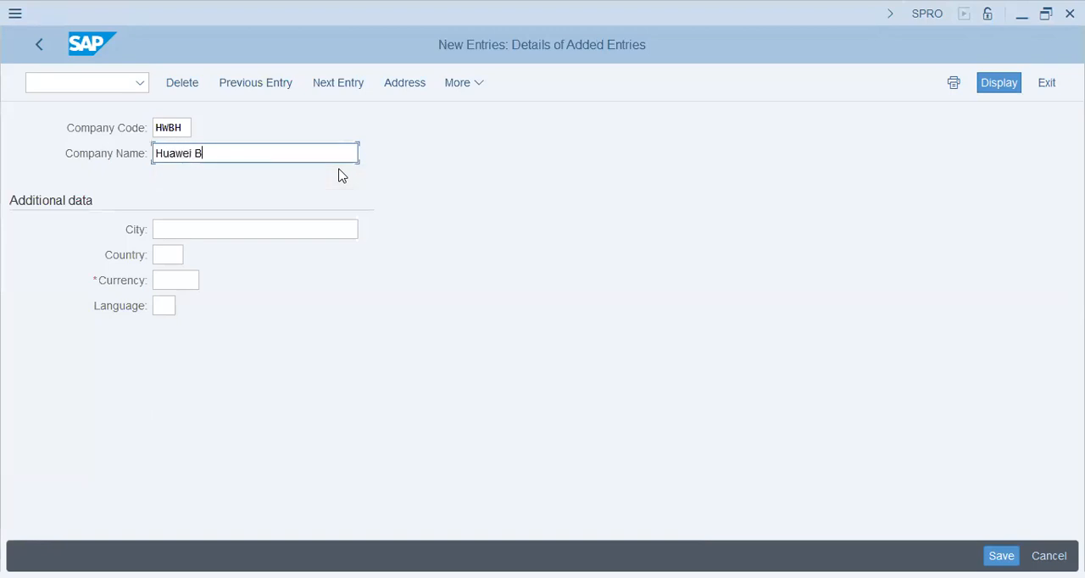
{"action": "type", "text": "ahrain HWBH"}
{"action": "key", "text": "Tab"}
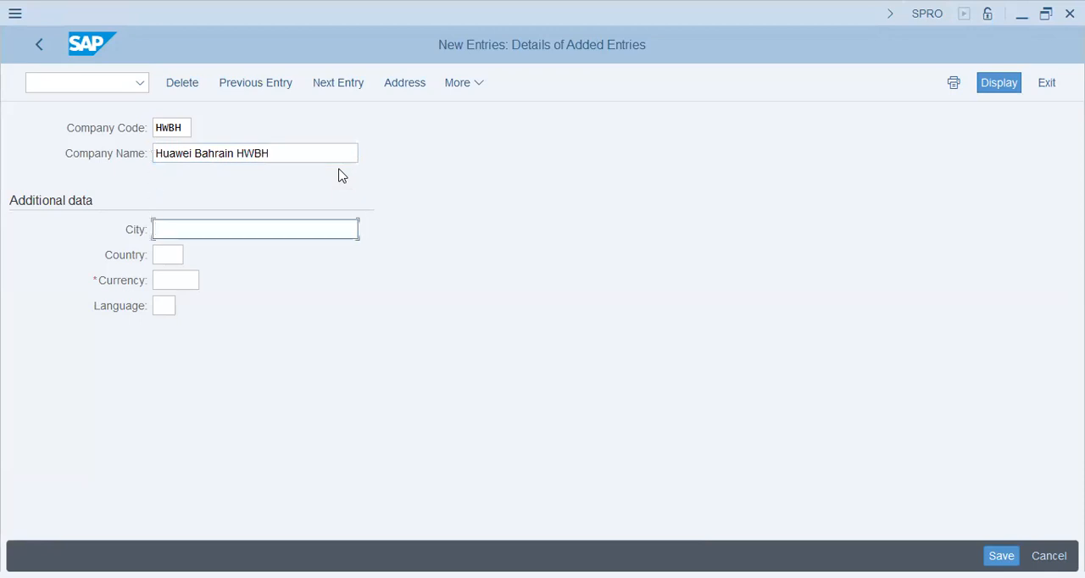
Set the company code's city to Bahrain, its country to BH and its language to EN.
{"action": "type", "text": "Bahrain"}
{"action": "key", "text": "Tab"}
{"action": "type", "text": "bh"}
{"action": "key", "text": "Tab"}
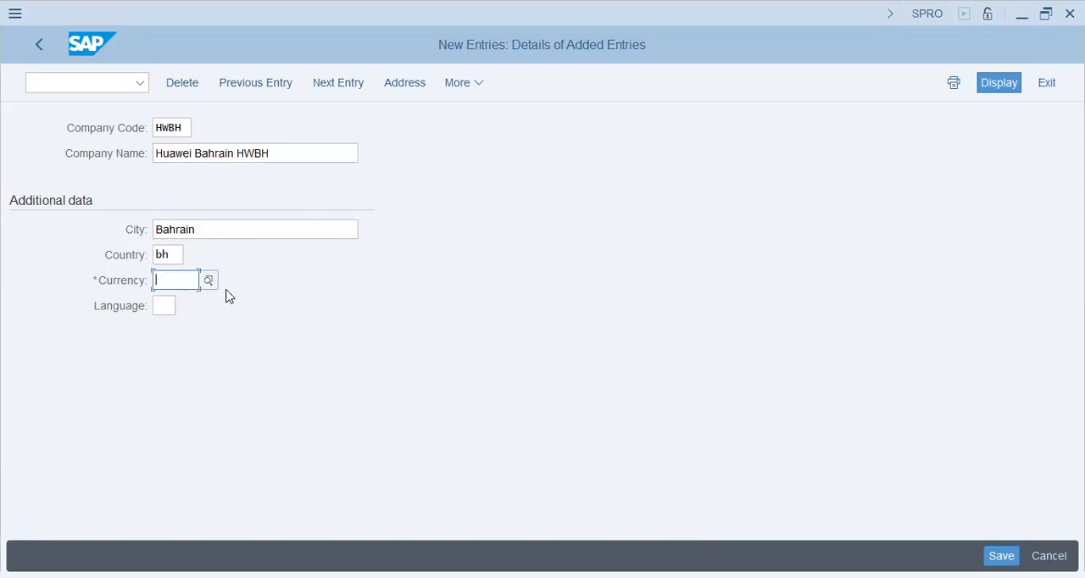
{"action": "left_click", "coordinate": [167, 301]}
{"action": "type", "text": "en"}
{"action": "key", "text": "Return"}
Choose BHD as the company code's currency from the currency list and save the entry.
{"action": "left_click", "coordinate": [208, 280]}
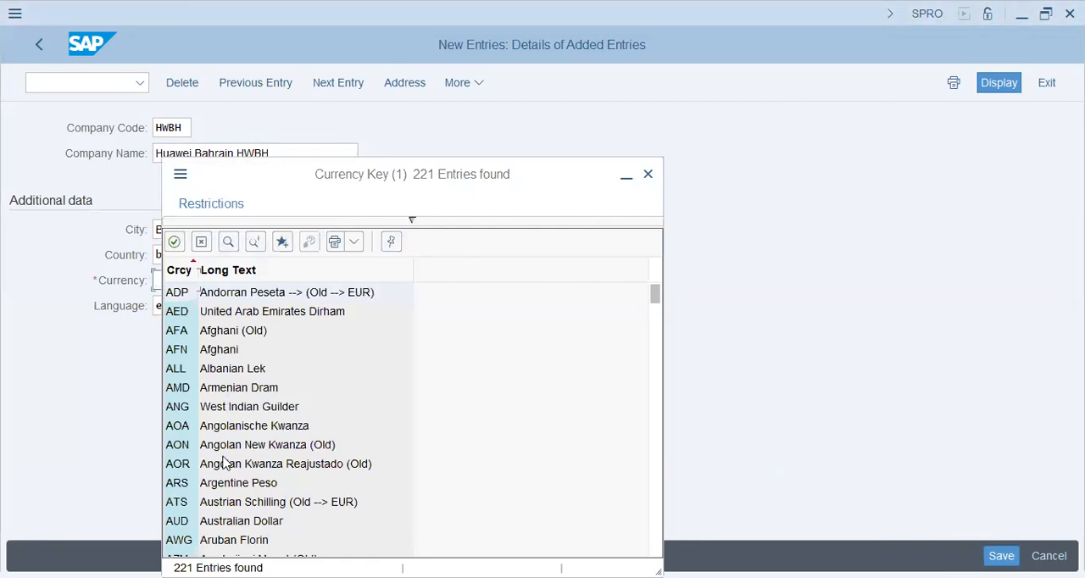
{"action": "scroll", "coordinate": [227, 509], "scroll_direction": "down", "scroll_amount": 5}
{"action": "double_click", "coordinate": [215, 409]}
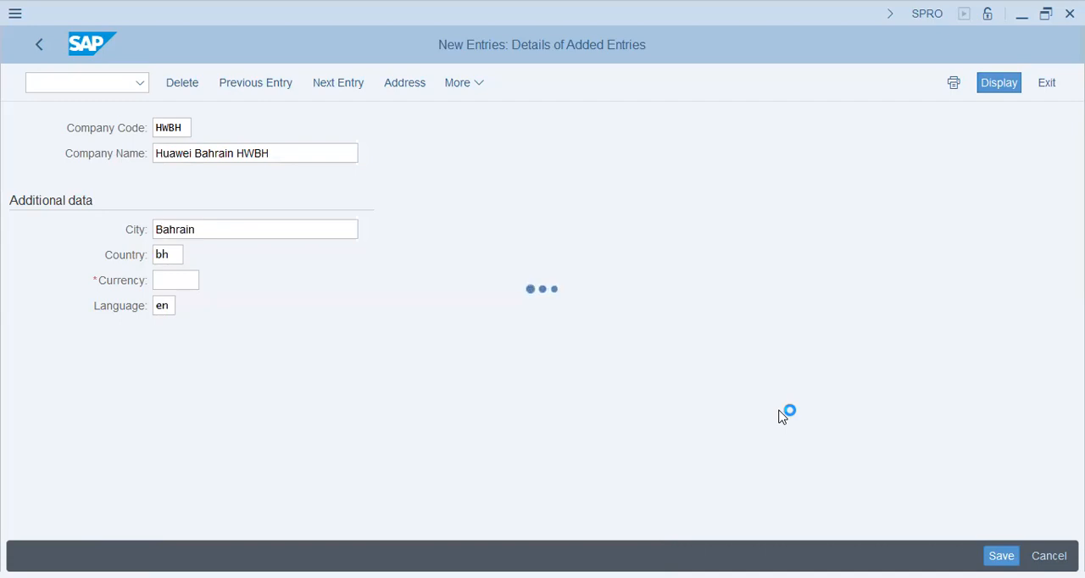
{"action": "left_click", "coordinate": [1000, 556]}
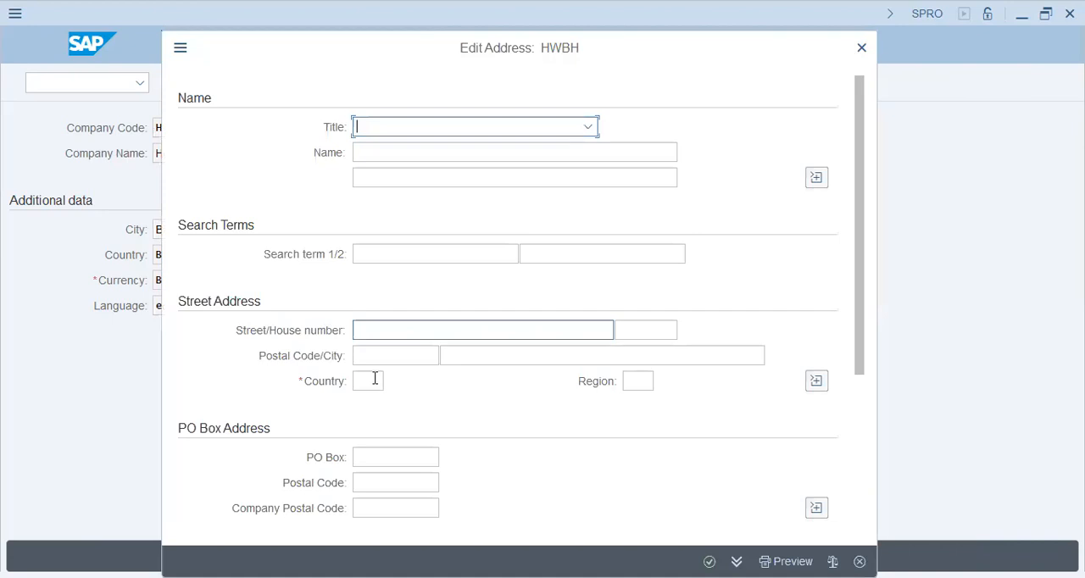
Set the address country to BH and save the company code to the existing HWBH - Huawei Bahrain - HCM Config customizing request.
{"action": "left_click", "coordinate": [371, 381]}
{"action": "type", "text": "bh"}
{"action": "key", "text": "Return"}
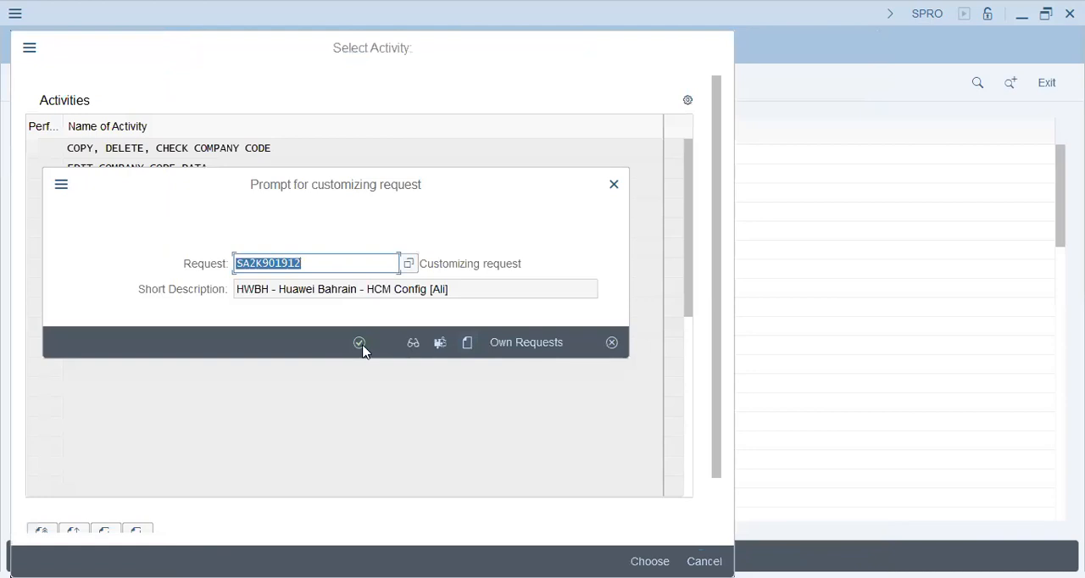
{"action": "left_click", "coordinate": [361, 346]}
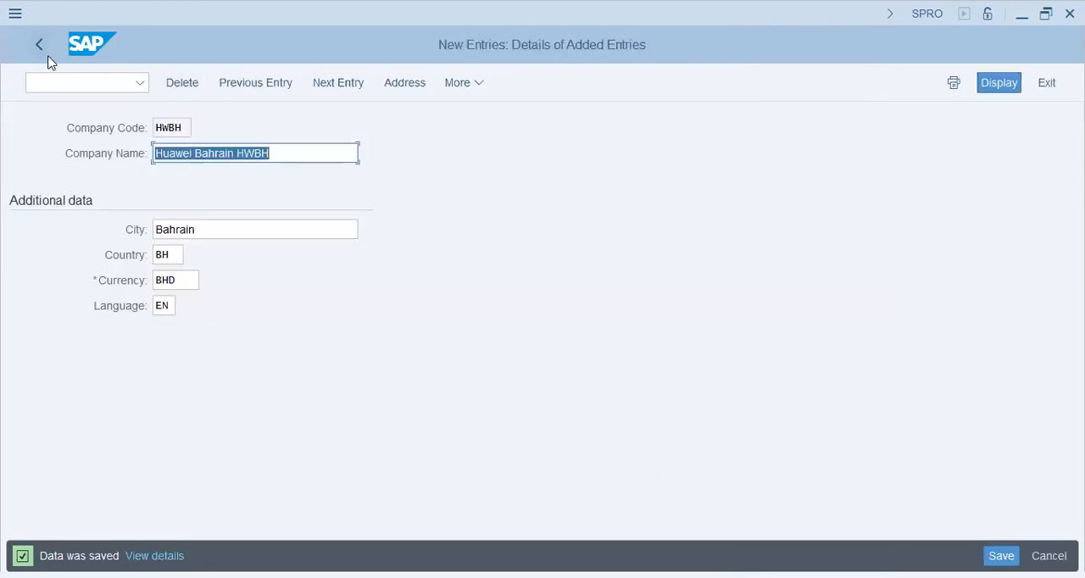
Leave the company code entry and restart the SPRO transaction with /nspro.
{"action": "left_click", "coordinate": [72, 86]}
{"action": "type", "text": "/nspro"}
{"action": "key", "text": "Return"}
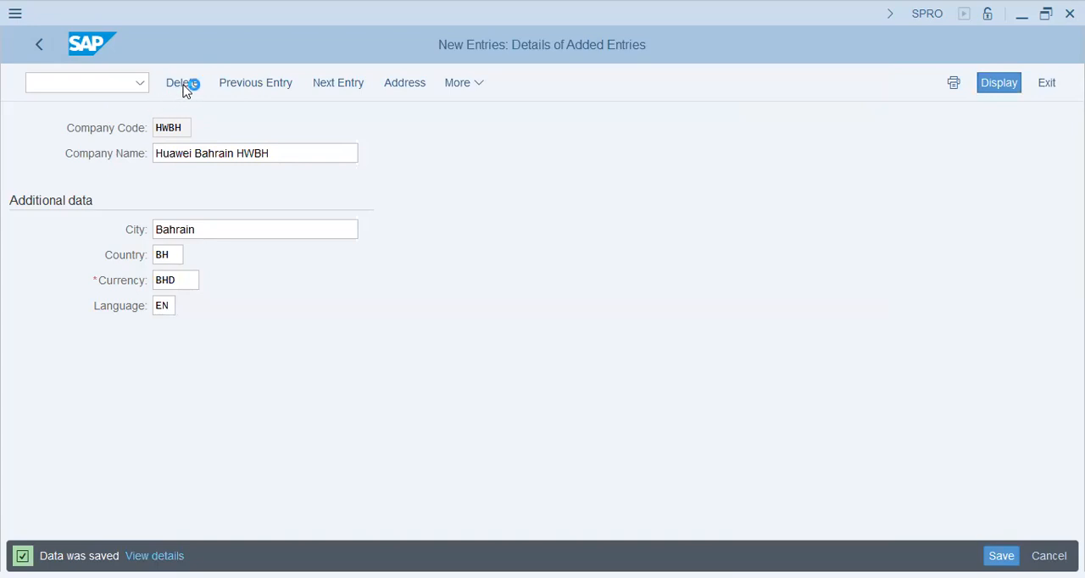